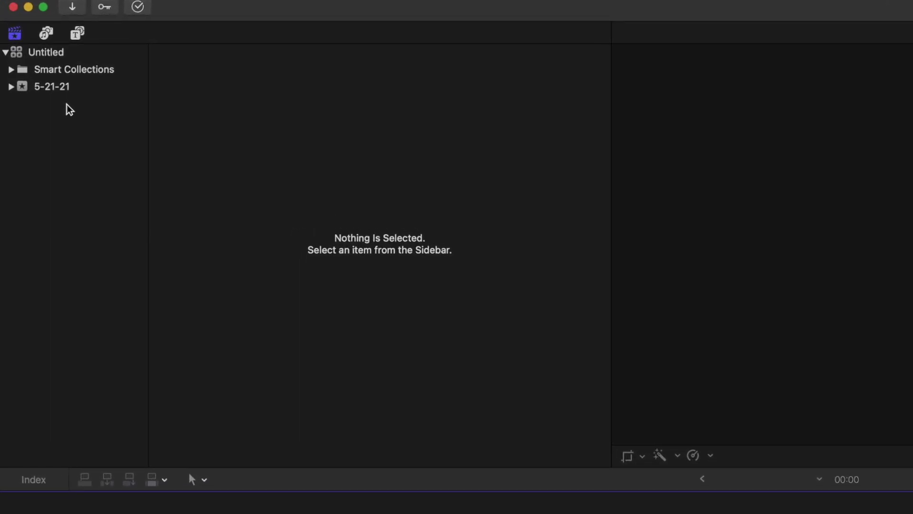
- After peeking at Smart Collections, rename the 5-21-21 event to 'a role'
left_click(14, 72)
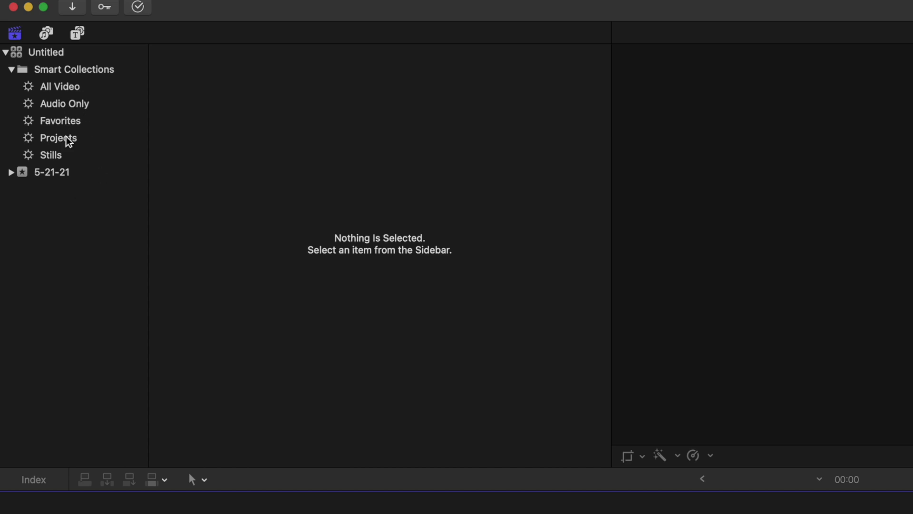
left_click(13, 72)
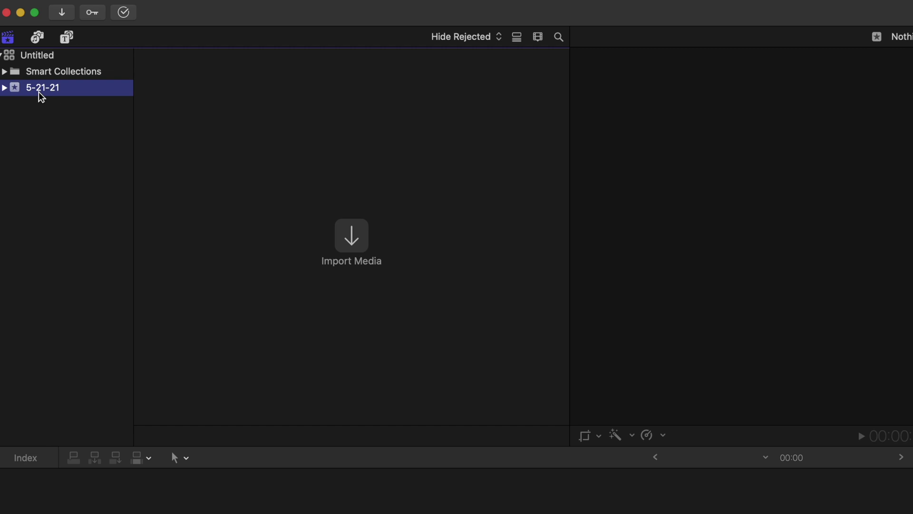
left_click(41, 88)
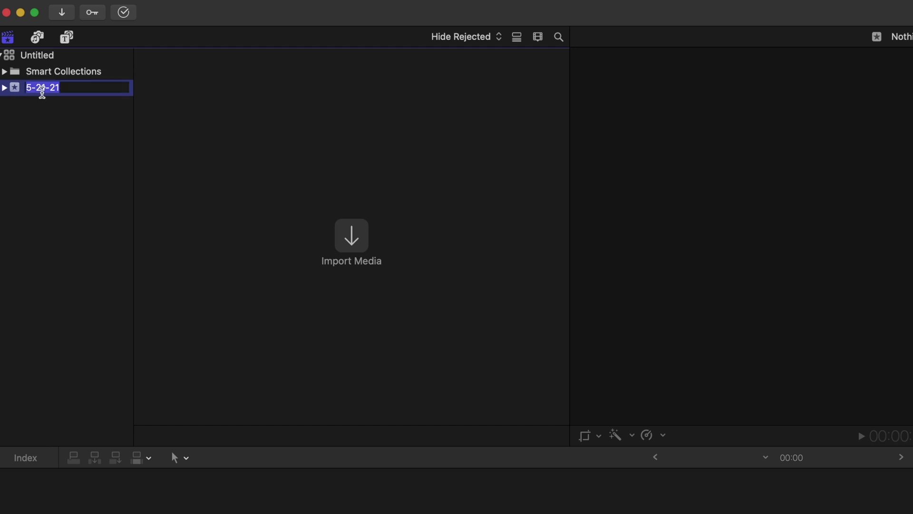
type("a")
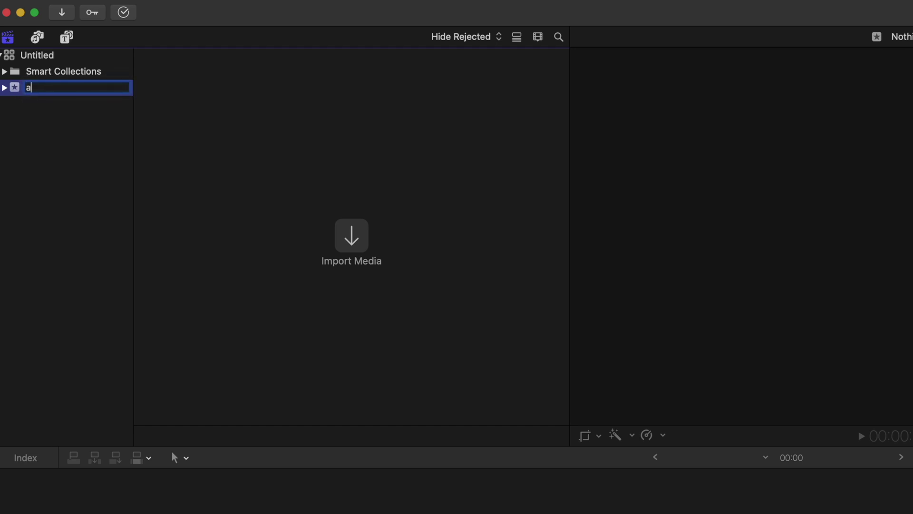
type(" role")
key("Return")
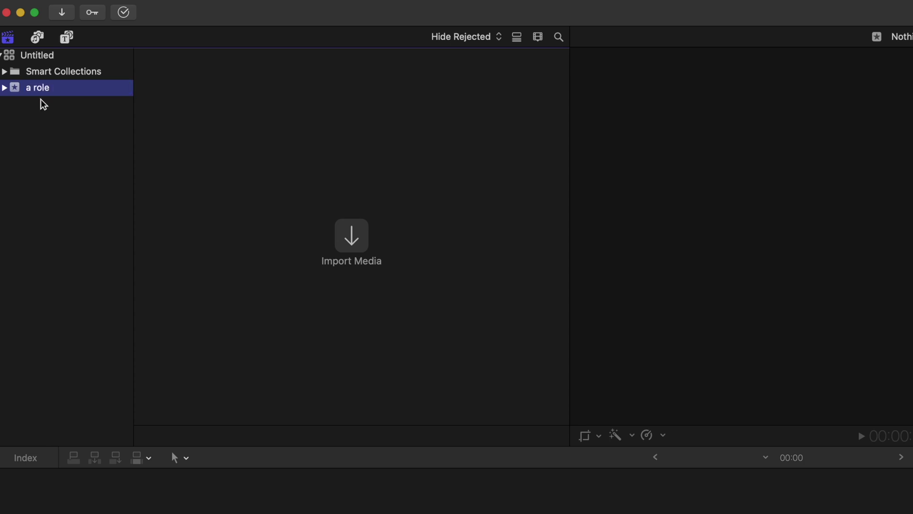
right_click(39, 132)
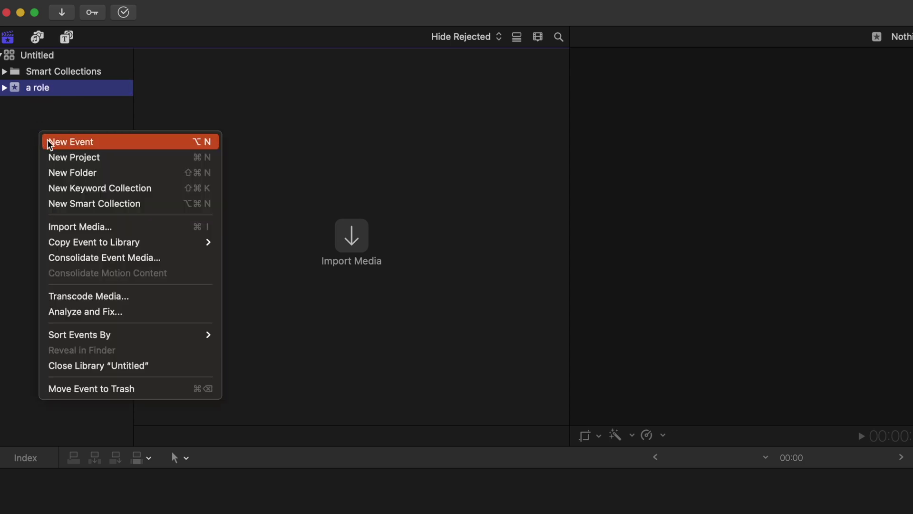
- Add new events named 'b role' and 'c role' to the library
left_click(49, 142)
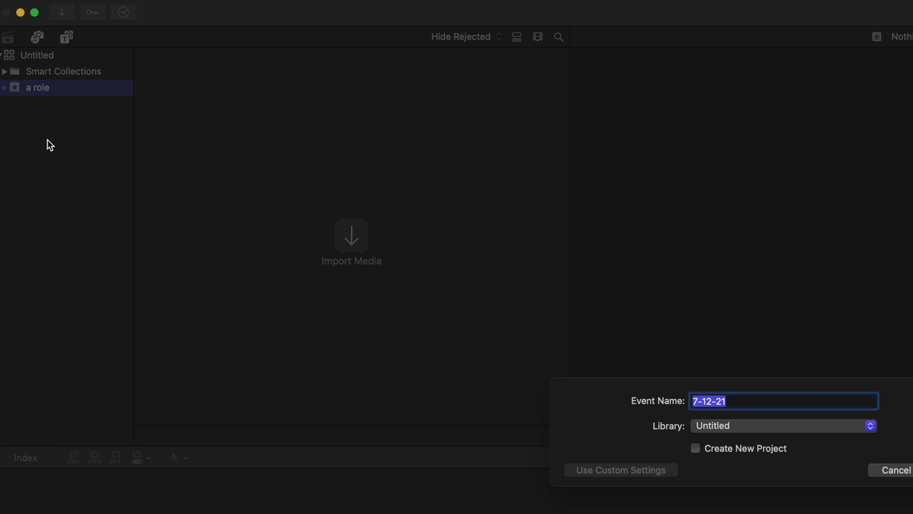
type("b role")
key("Return")
right_click(42, 128)
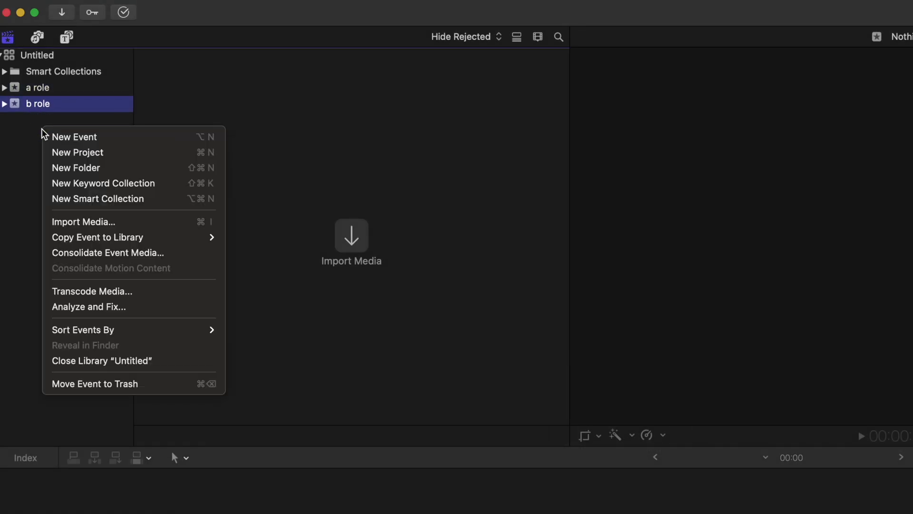
left_click(52, 136)
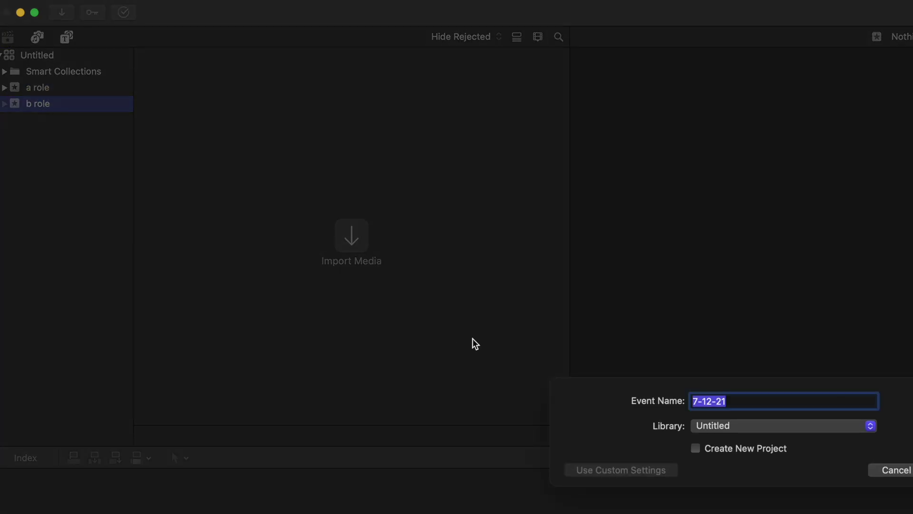
type("c role")
key("Return")
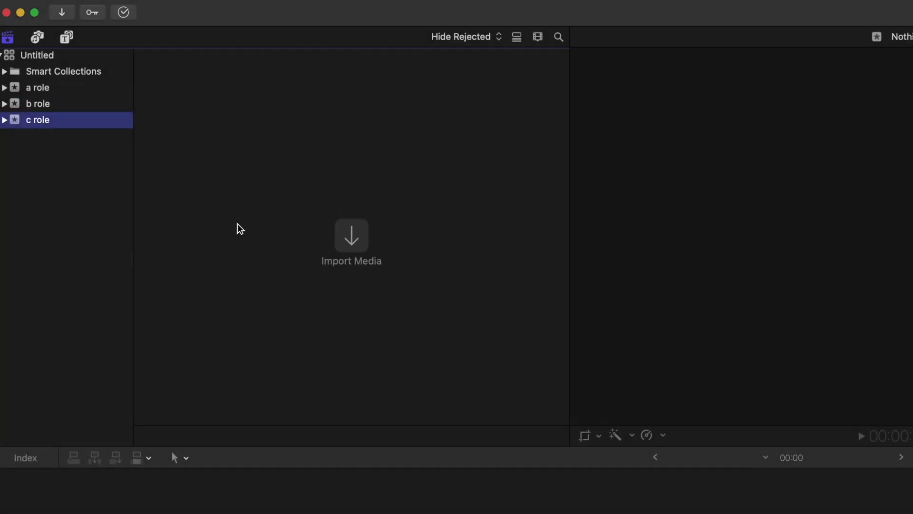
- Add a 'Z other' event and confirm an 'A assets' event
right_click(56, 165)
left_click(65, 172)
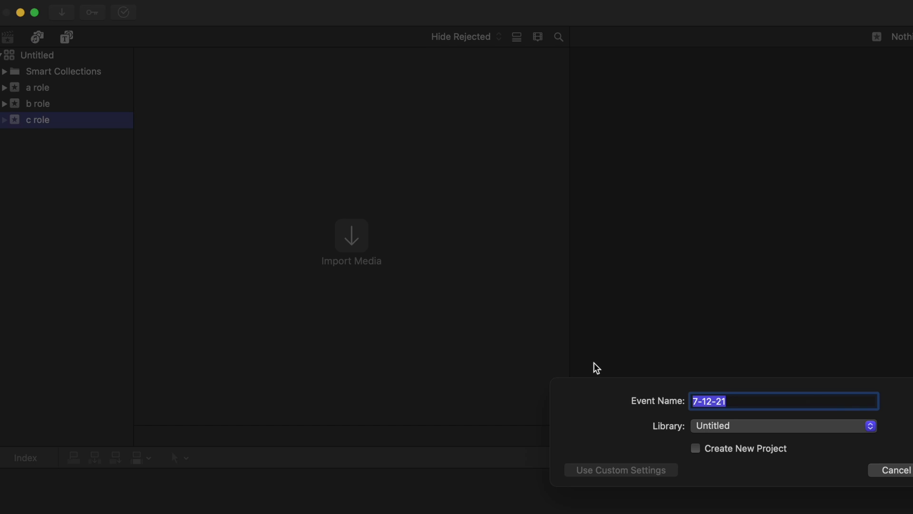
type("Z other")
key("Return")
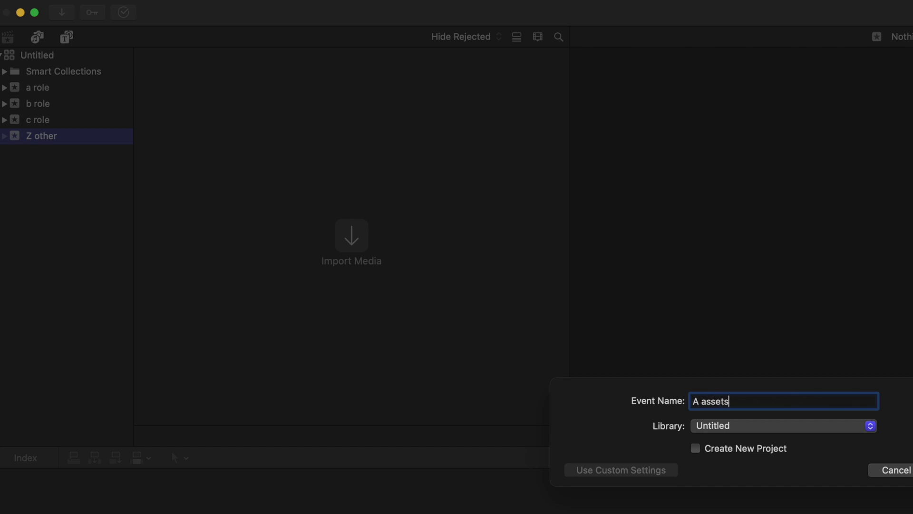
key("Return")
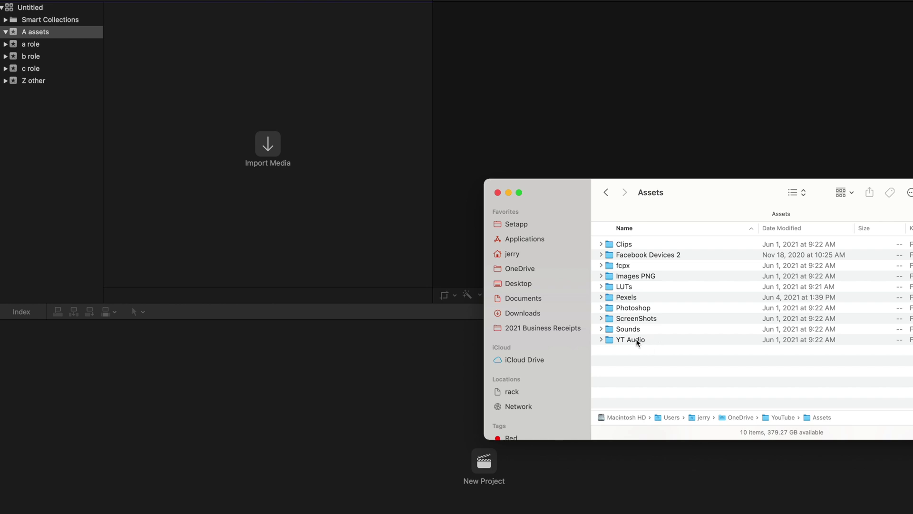
- Import the YT Audio, Images PNG and Sounds folders from Finder into A assets
left_click_drag(637, 341, 210, 43)
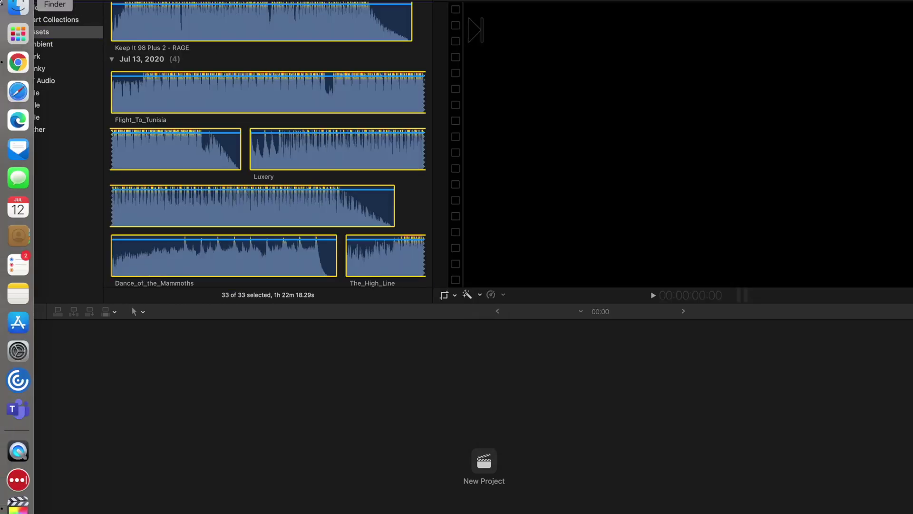
left_click(16, 10)
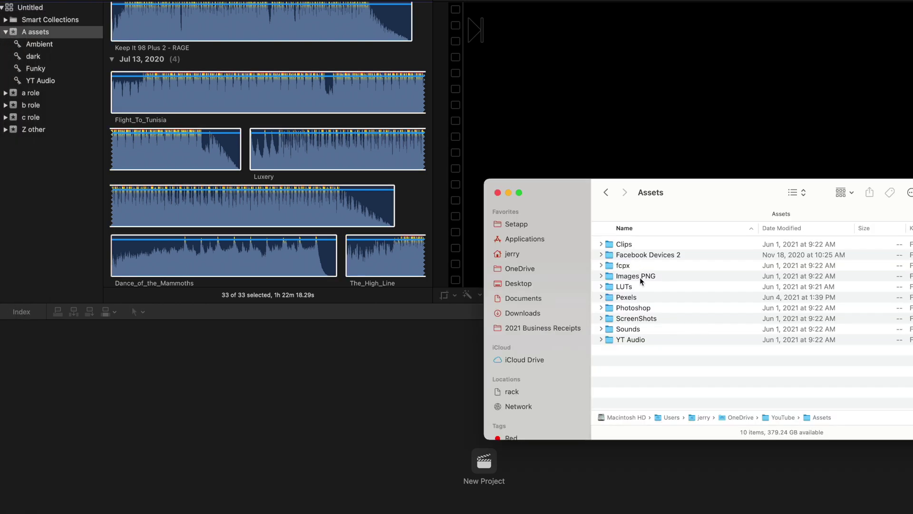
left_click_drag(632, 275, 73, 34)
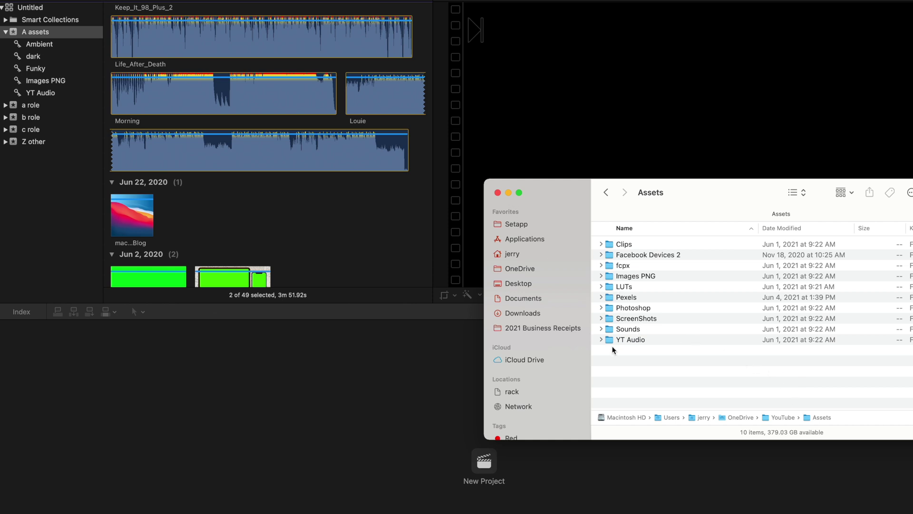
left_click_drag(632, 332, 58, 33)
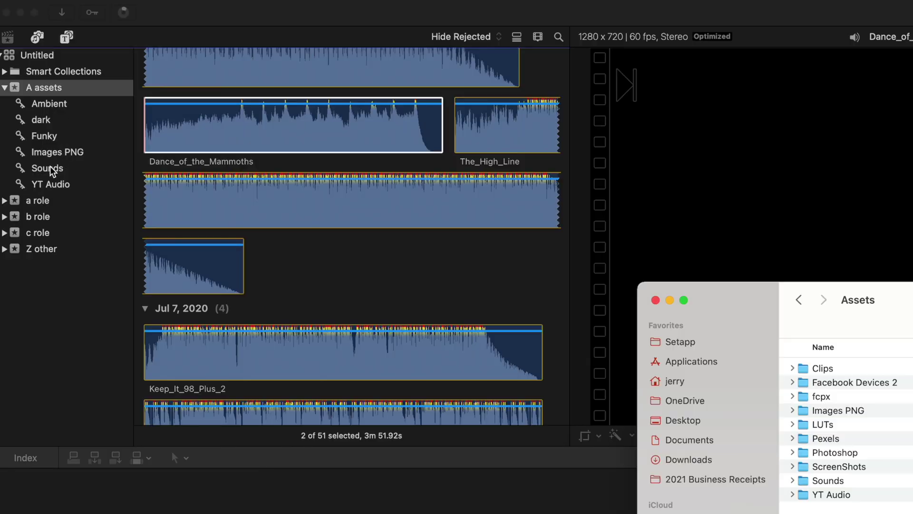
- Review the imported media in the Sounds, YT Audio and Images PNG collections
left_click(50, 168)
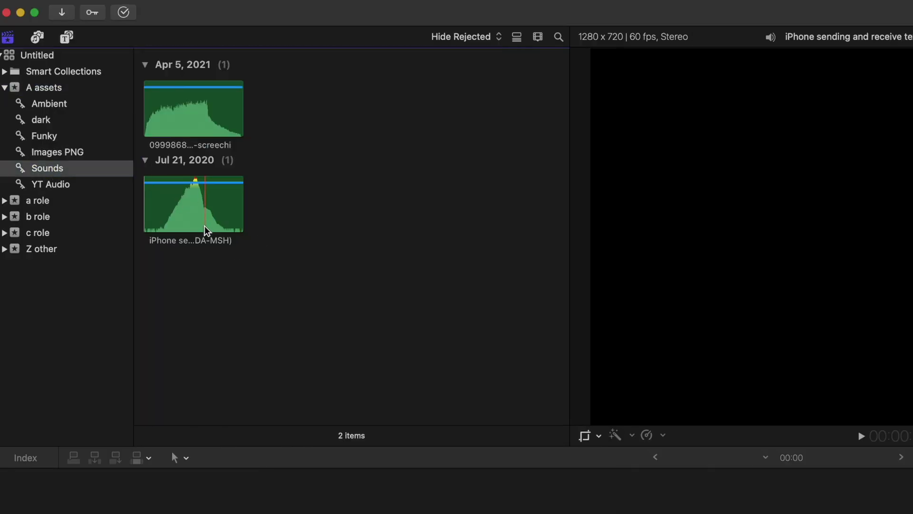
left_click(79, 190)
scroll(287, 208, "down", 3)
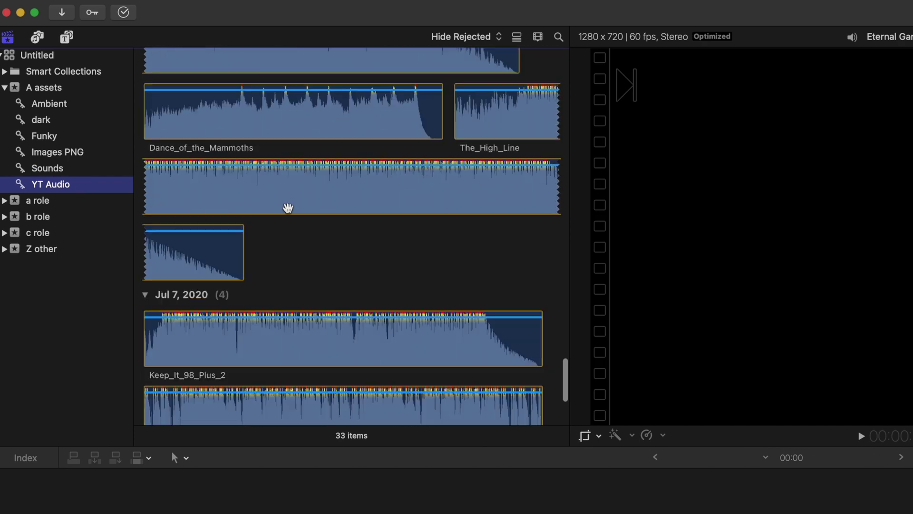
scroll(288, 212, "up", 10)
scroll(288, 217, "up", 10)
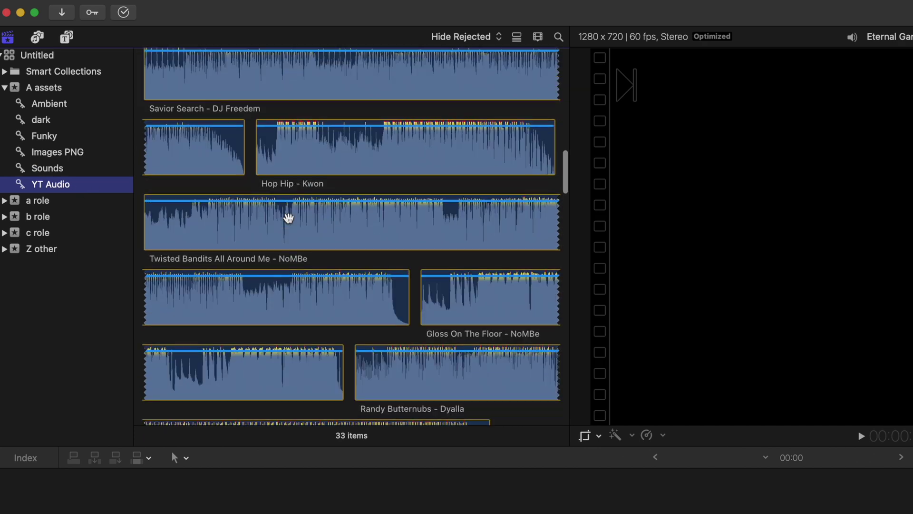
left_click(70, 152)
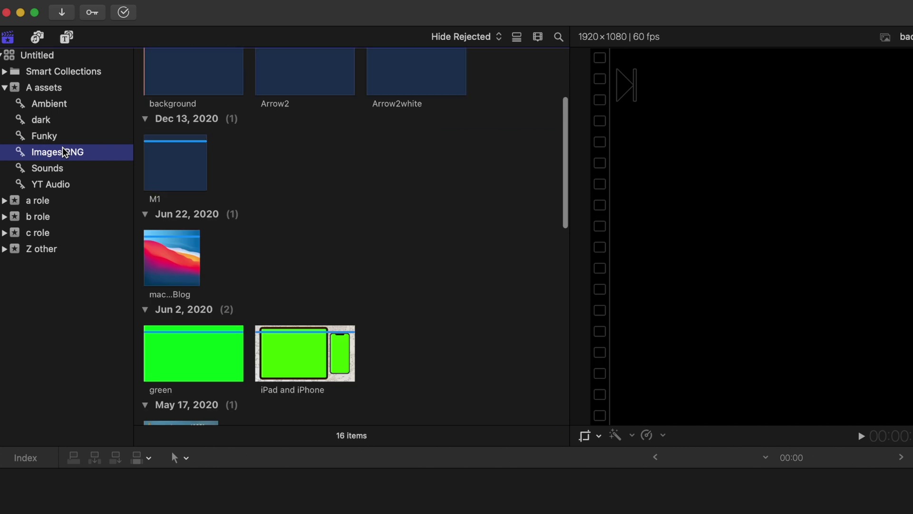
scroll(271, 190, "up", 3)
scroll(274, 189, "down", 2)
scroll(275, 188, "down", 8)
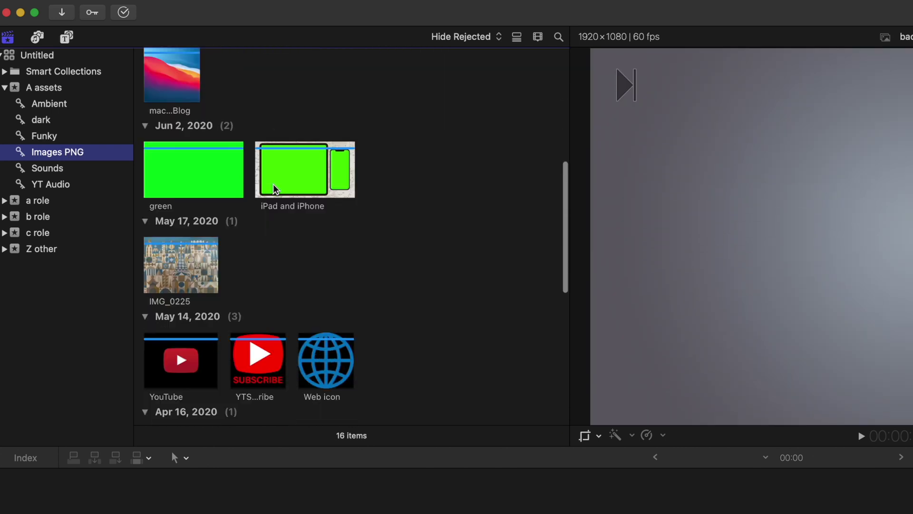
left_click(57, 183)
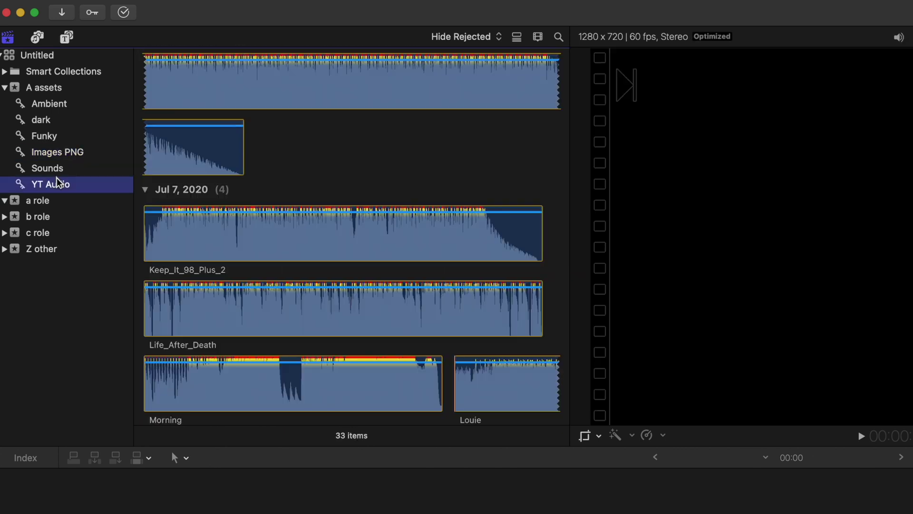
left_click(41, 204)
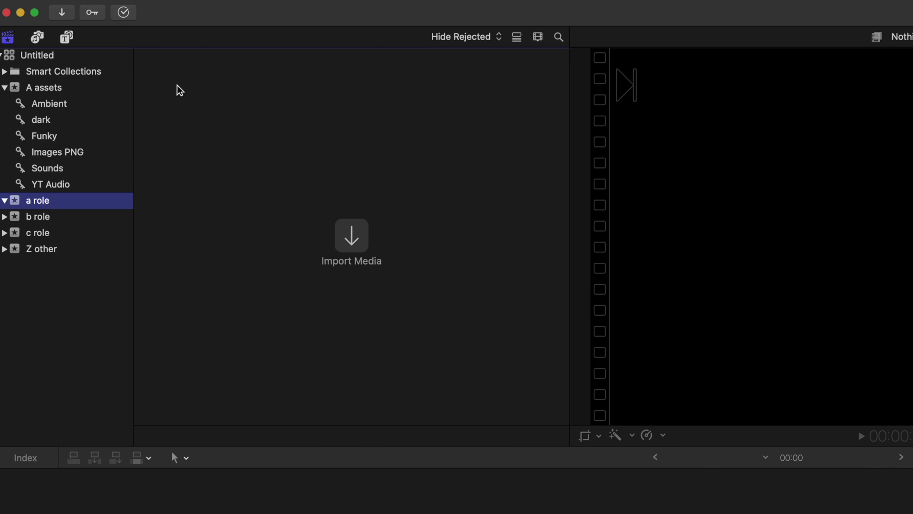
- Create a new project with default settings via File > New > Project
left_click(116, 6)
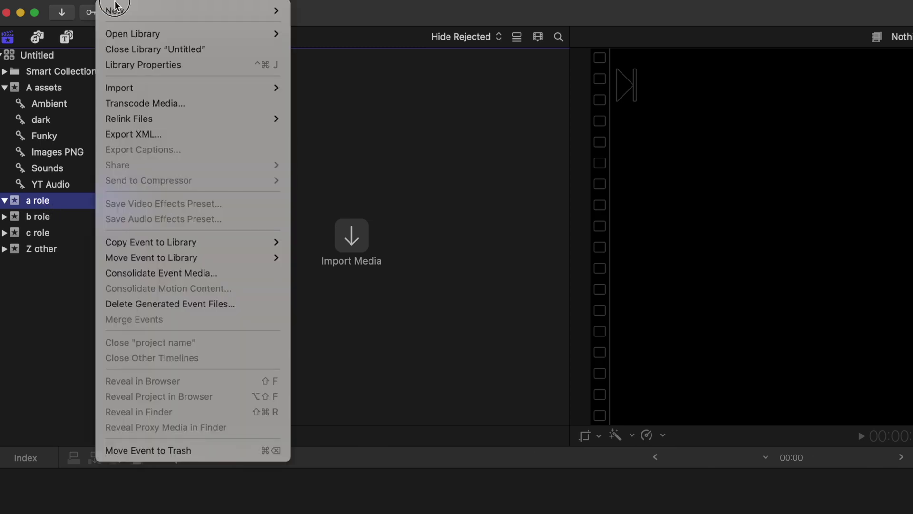
mouse_move(120, 10)
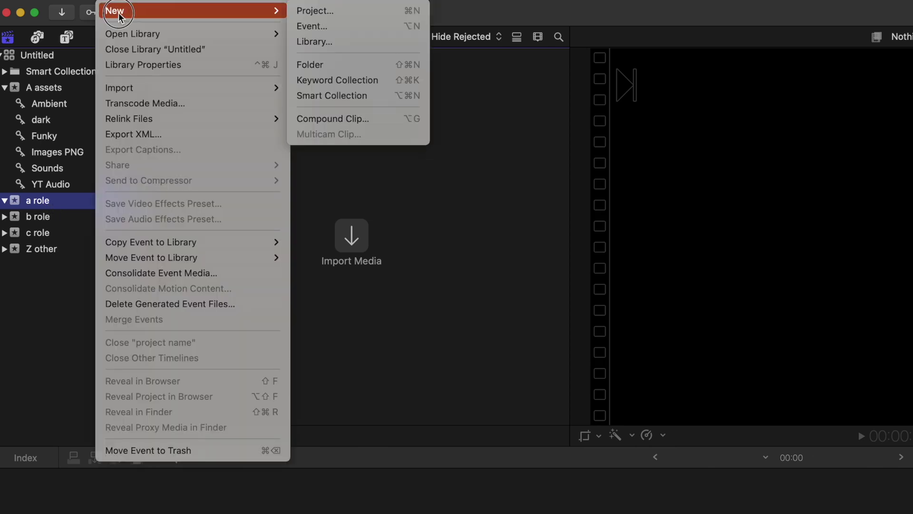
left_click(299, 10)
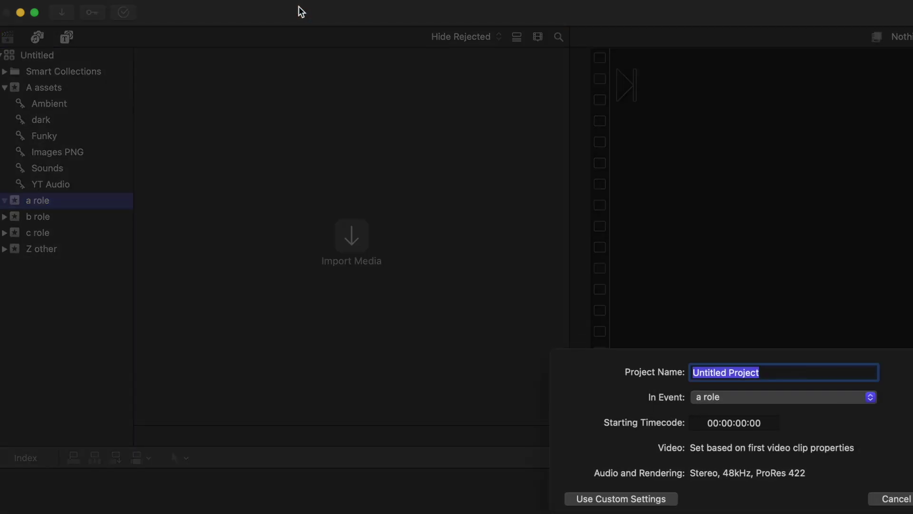
key("Return")
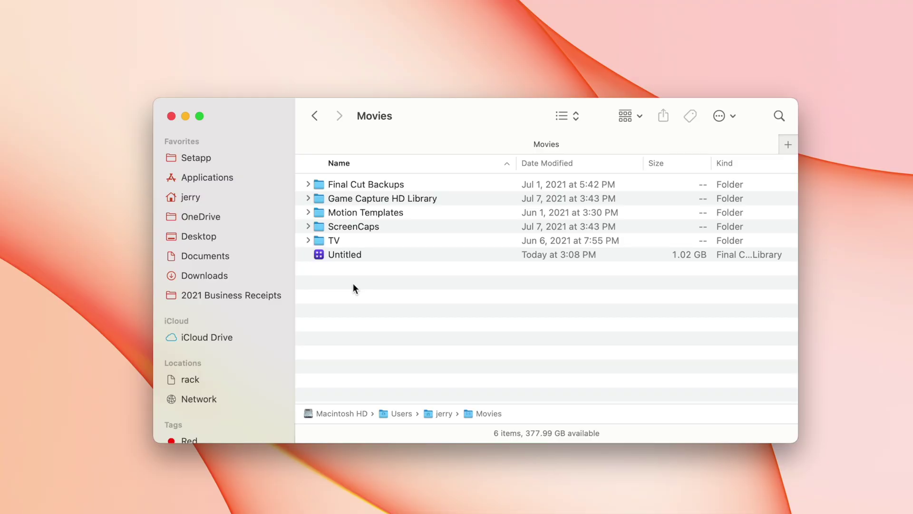
- Name the library FCPTemplate and compress it into a zip
left_click(350, 254)
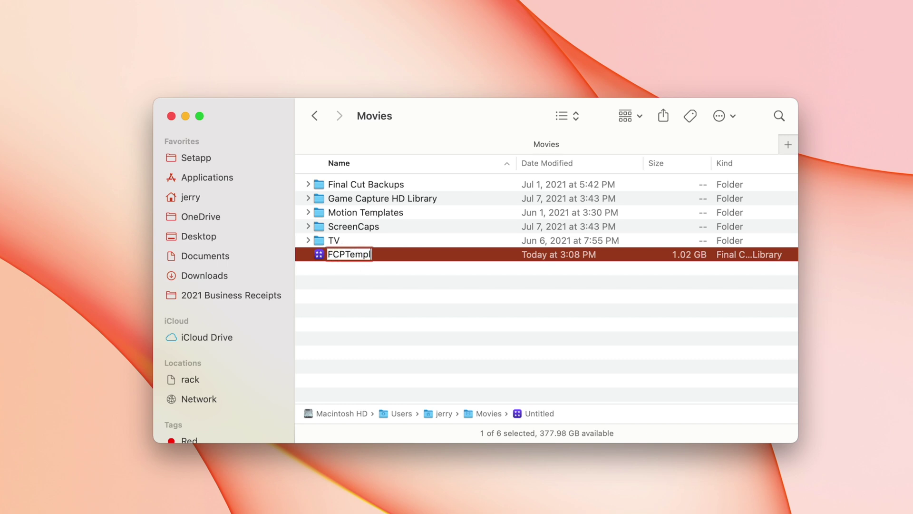
key("Return")
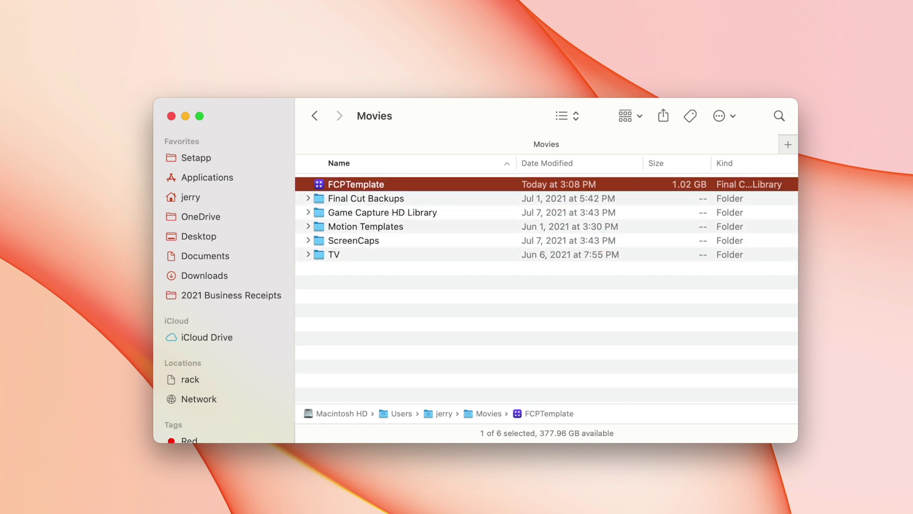
right_click(349, 183)
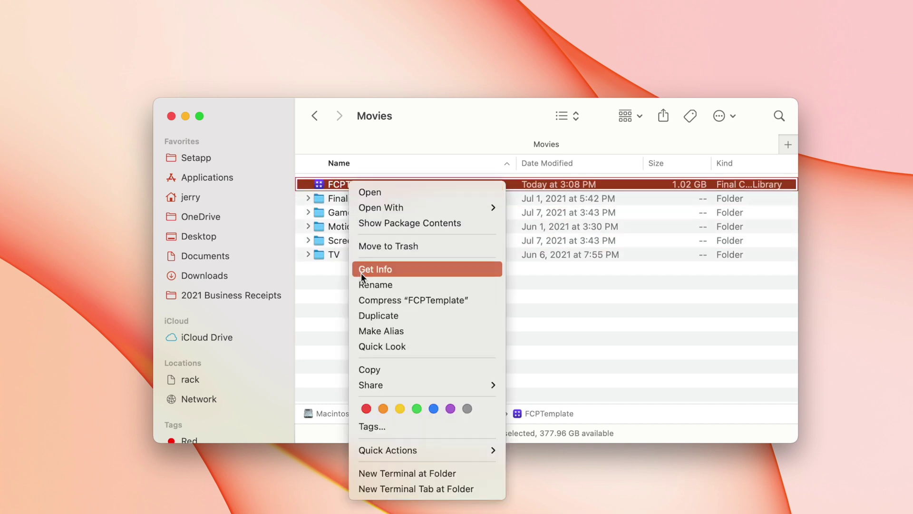
left_click(365, 300)
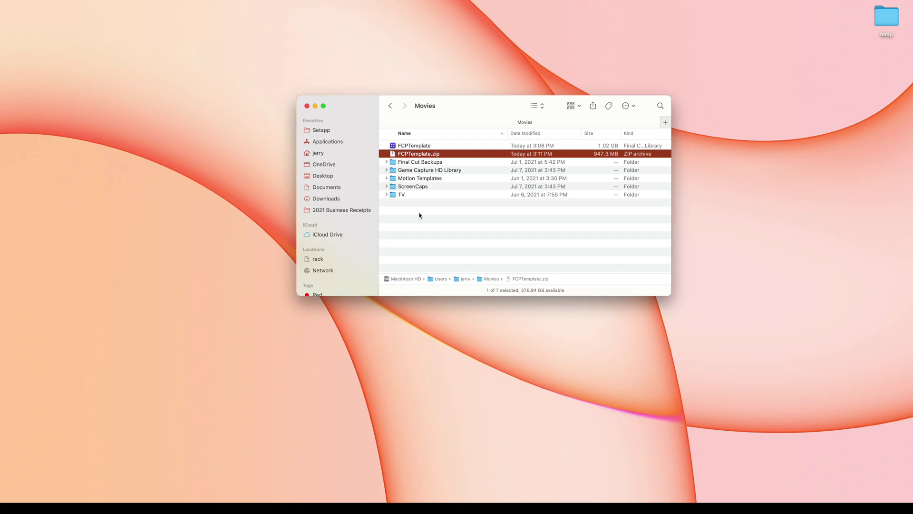
- Expand the zip and rename the FCPTemplate 2 copy to 'M1X Macbook'
double_click(422, 154)
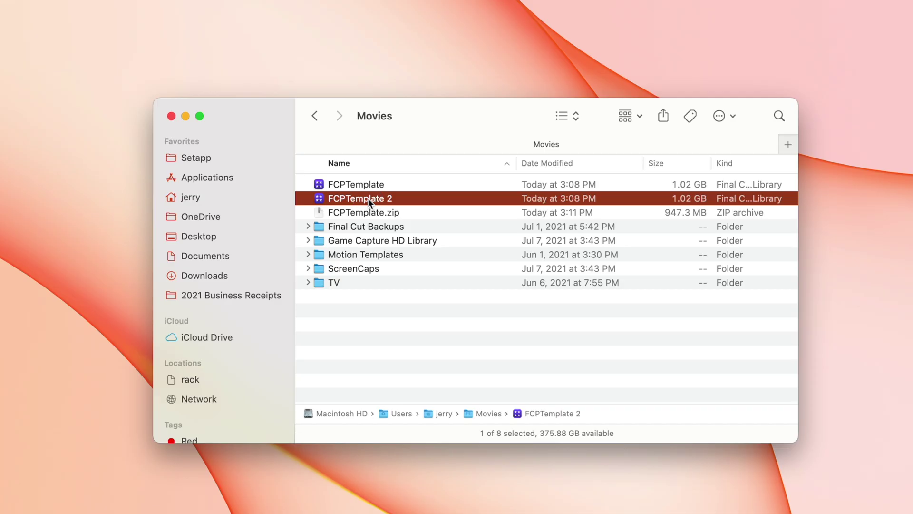
left_click(369, 198)
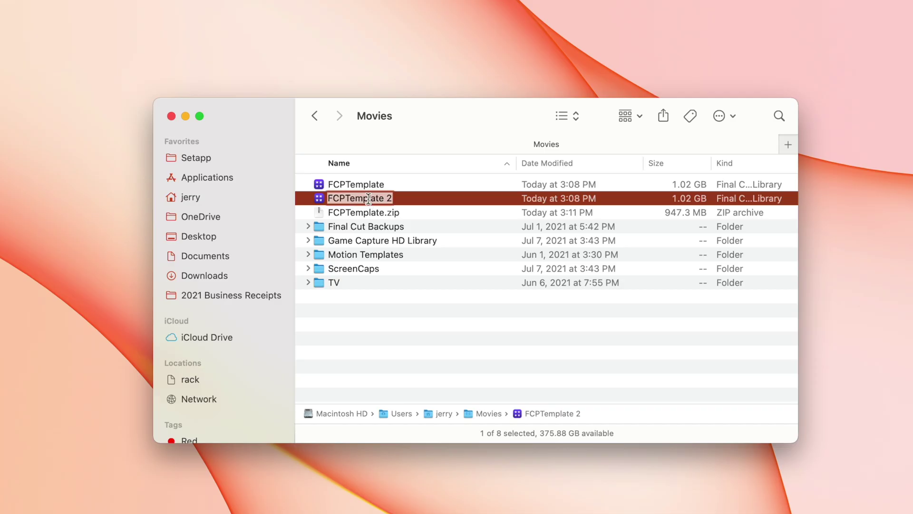
type("M1X Macbook")
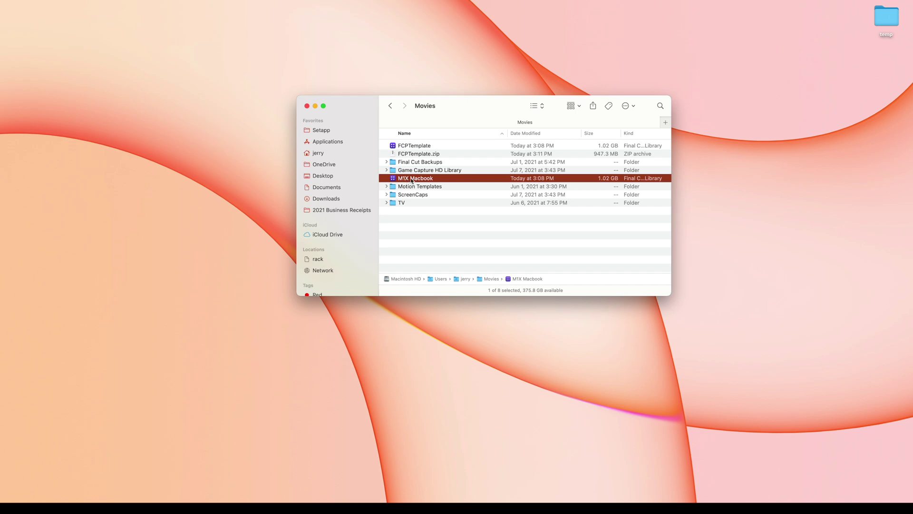
double_click(412, 179)
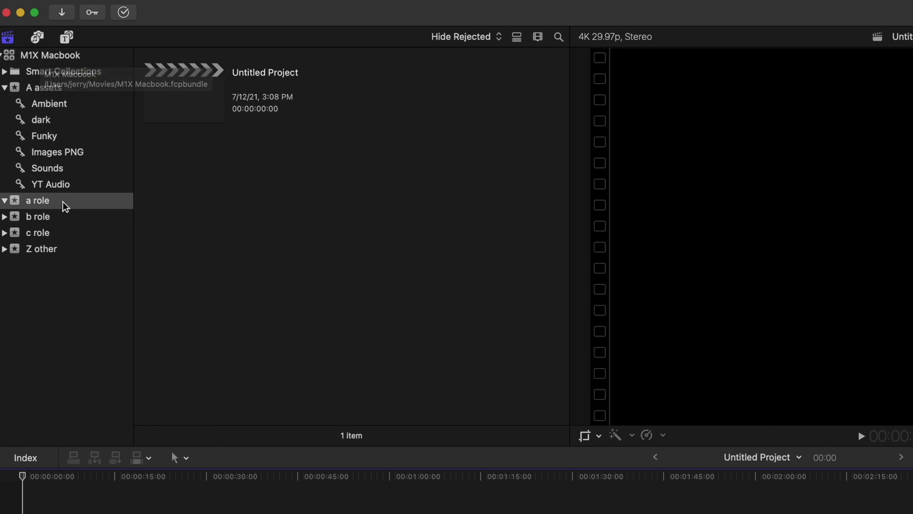
- Select the YT Audio keyword collection and bring up the Media Import window
left_click(63, 184)
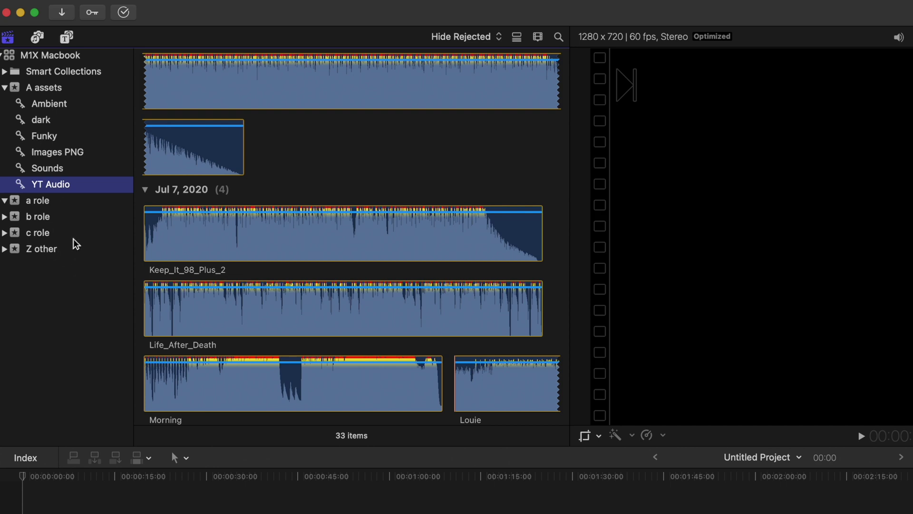
key("super+2")
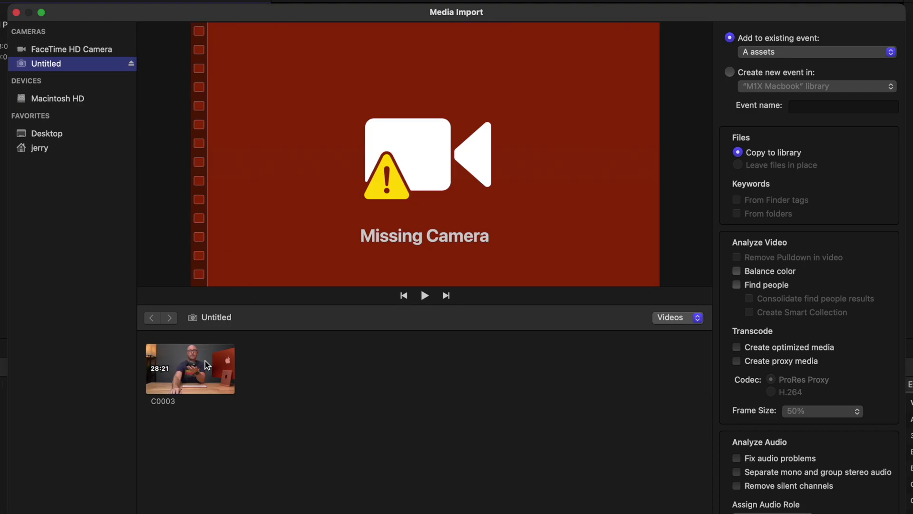
- Import clip C0003 into the existing a role event, then select C0005 in the browser
left_click(205, 360)
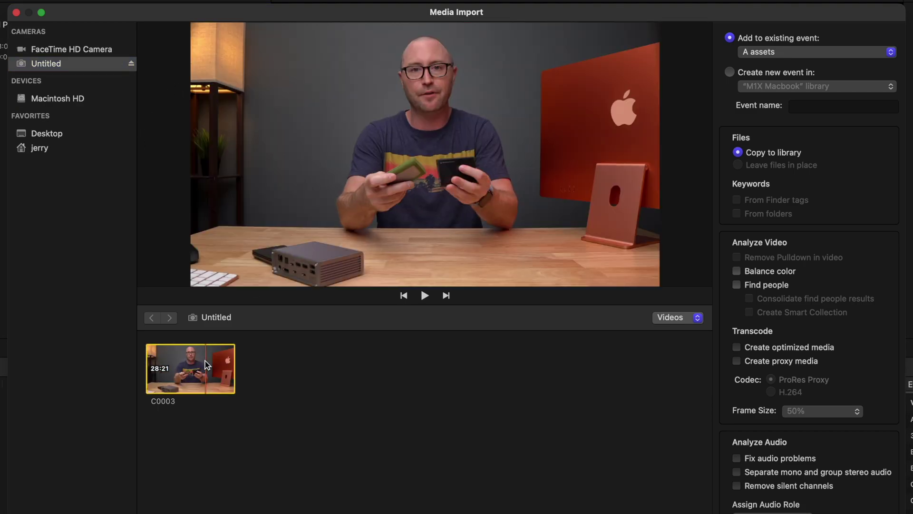
left_click(773, 52)
left_click(821, 68)
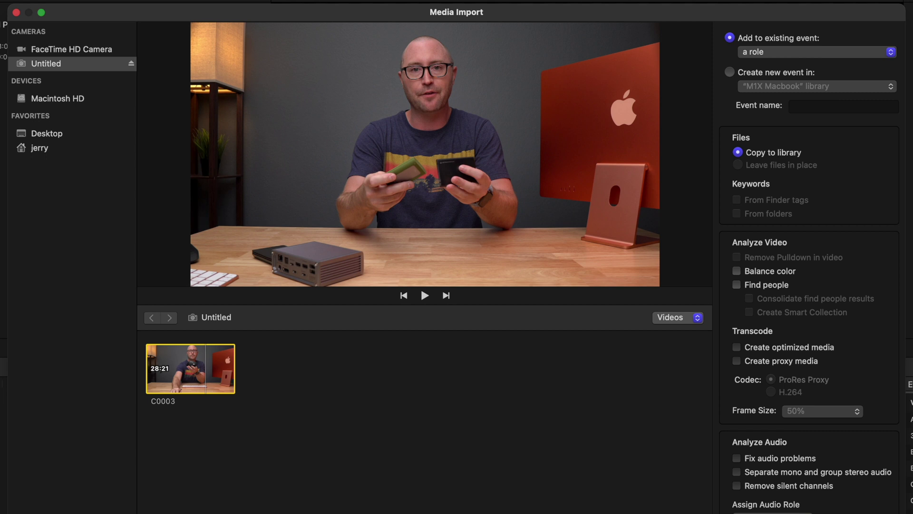
key("Return")
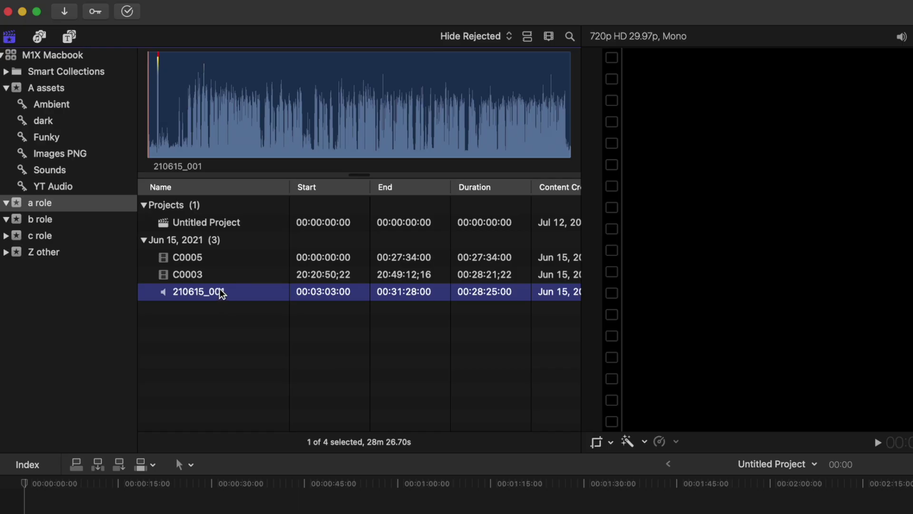
left_click(214, 275)
left_click(214, 259)
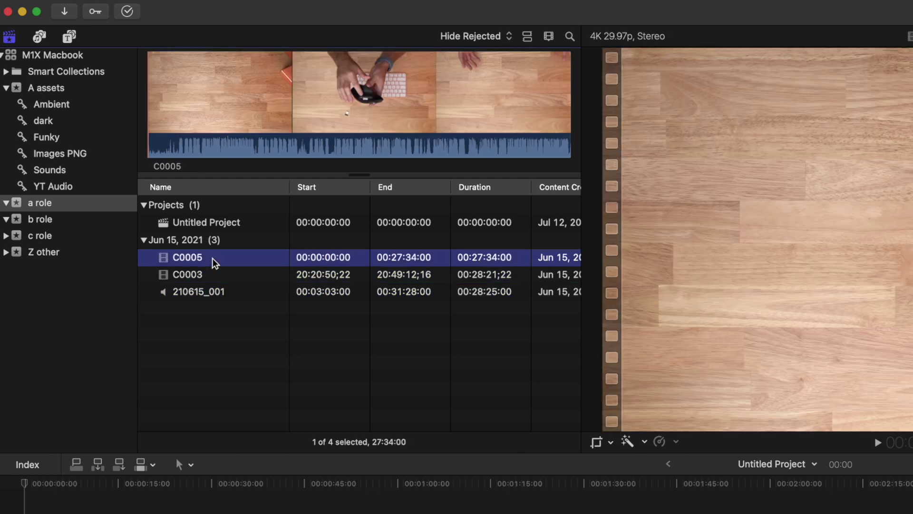
- Make a multicam clip from C0005, C0003 and 210615_001 and place it in the timeline
left_click_drag(230, 316, 210, 266)
right_click(212, 268)
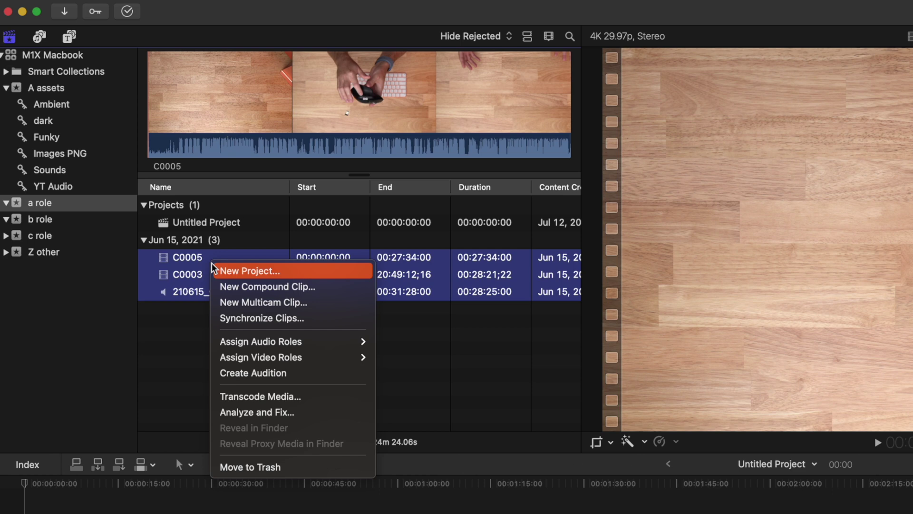
left_click(257, 302)
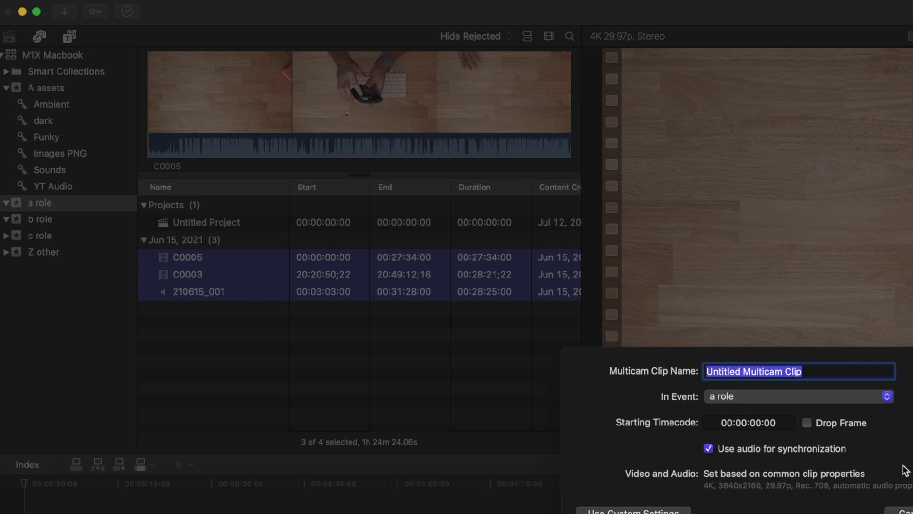
key("Return")
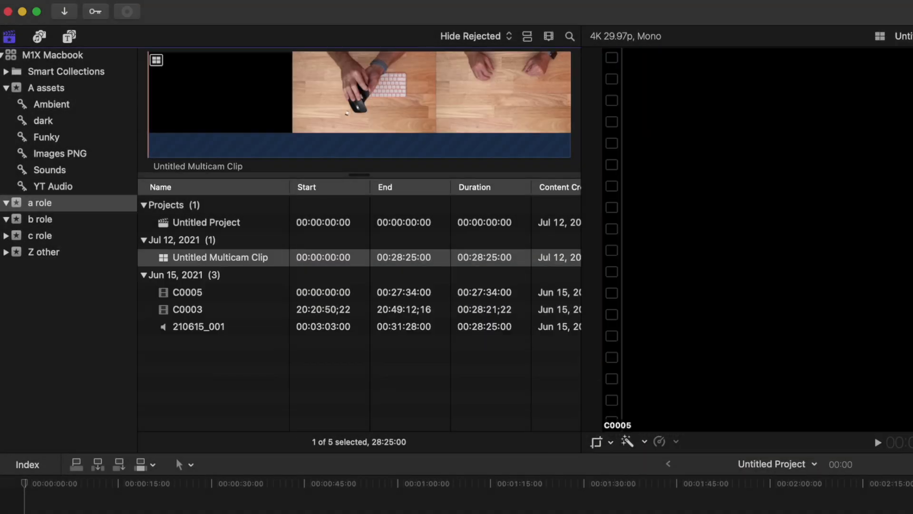
left_click_drag(209, 257, 85, 513)
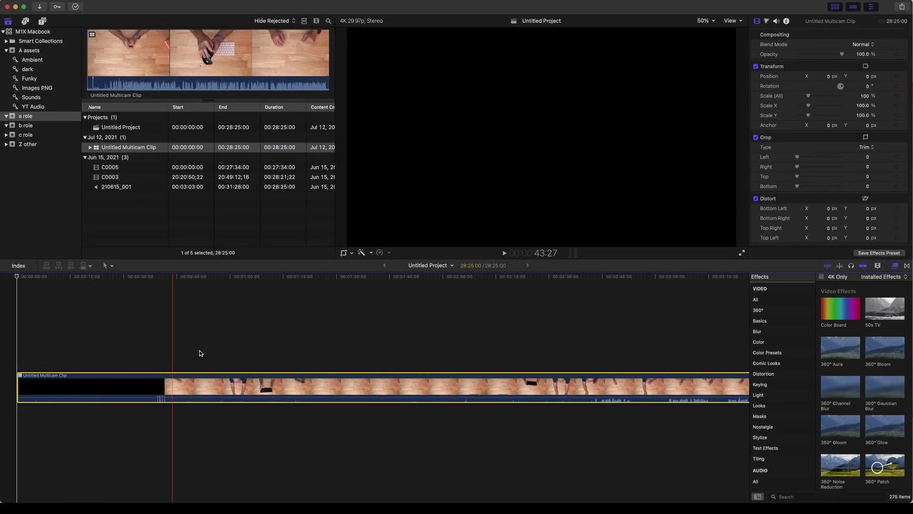
- In the Angle Editor, move the Untitled angle to the top
double_click(210, 381)
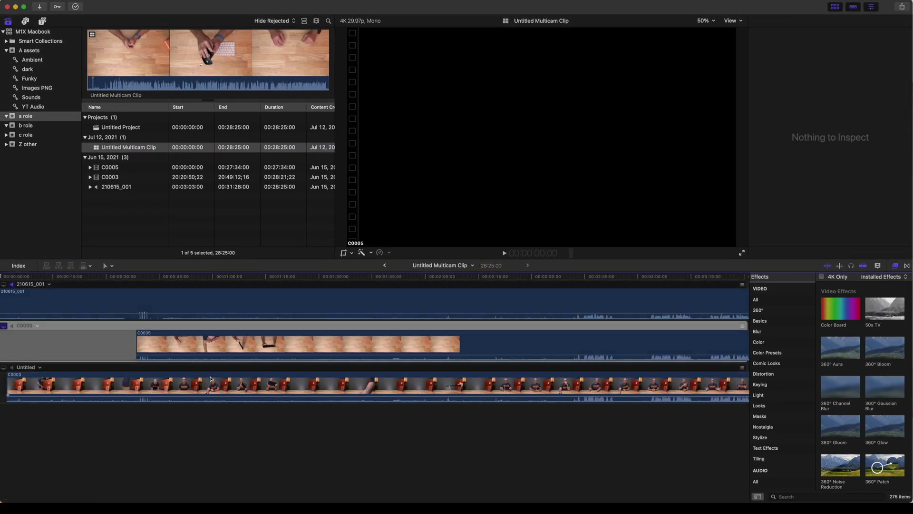
left_click_drag(742, 368, 743, 289)
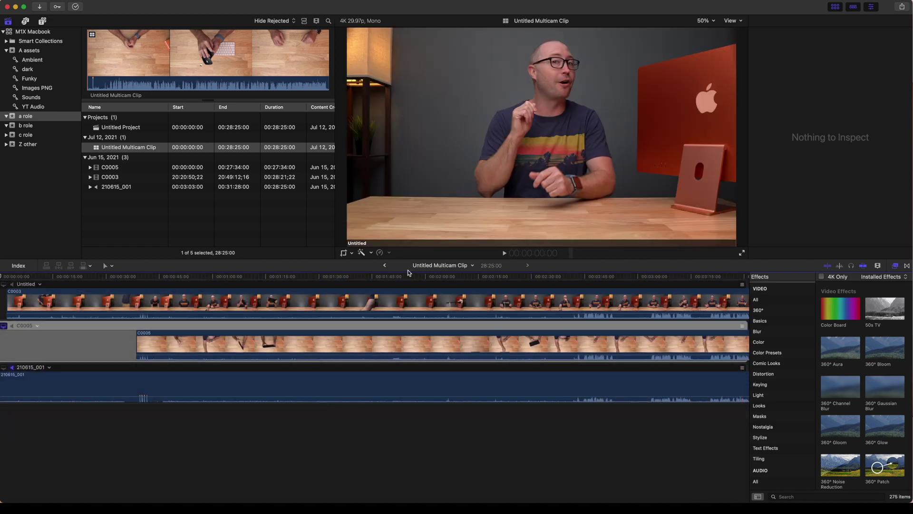
left_click(384, 265)
- Hide the browser and show the multicam Angles view beside the viewer
left_click(836, 6)
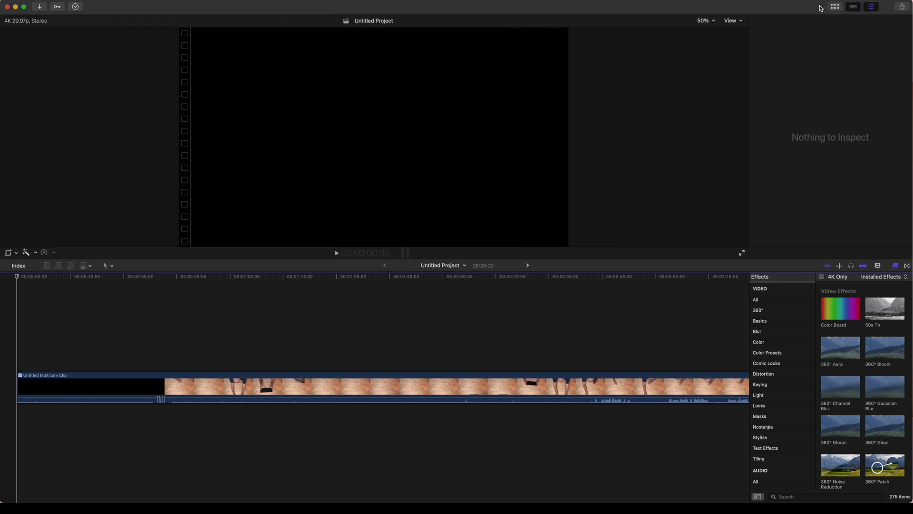
left_click(731, 21)
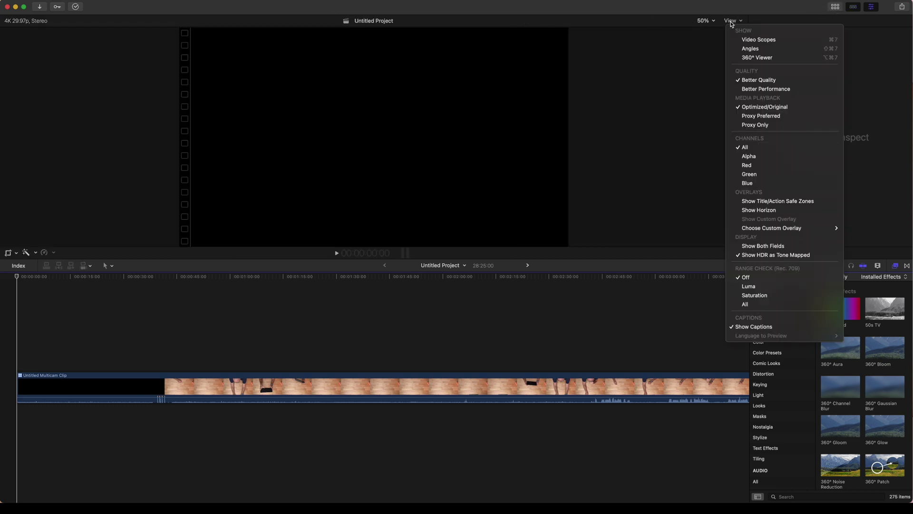
left_click(750, 48)
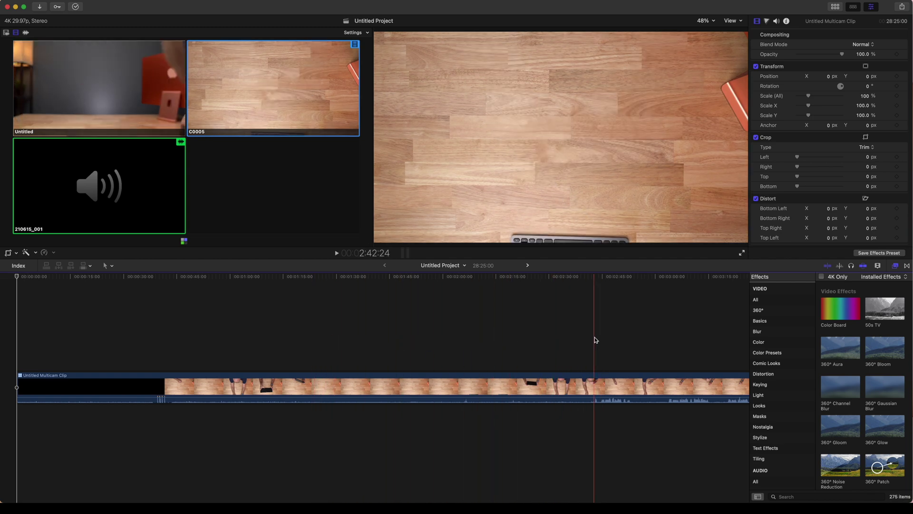
scroll(595, 337, "right", 10)
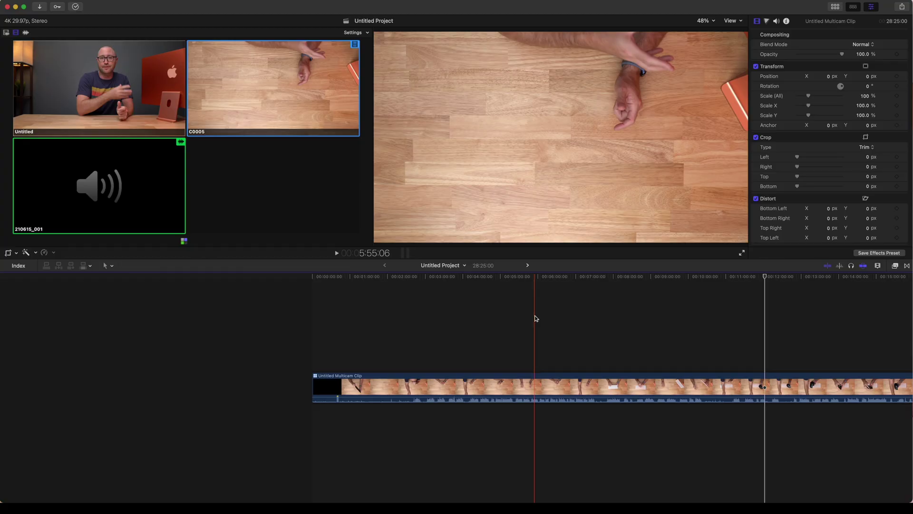
- Set timeline clips to the larger-waveform layout at maximum clip height
left_click(877, 266)
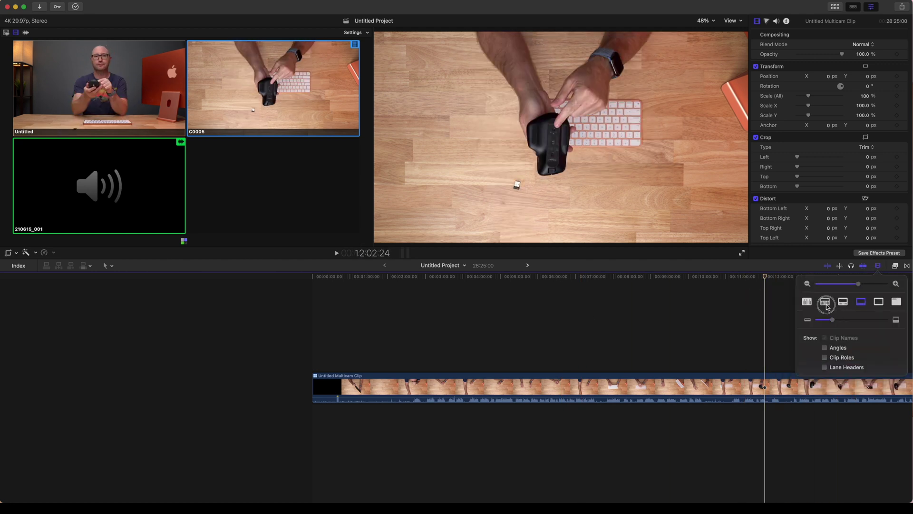
left_click(825, 302)
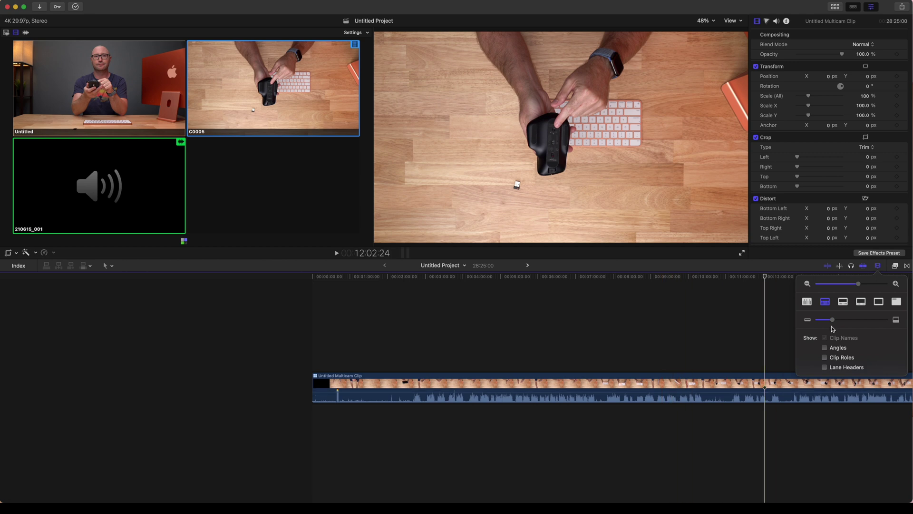
left_click_drag(833, 323, 896, 323)
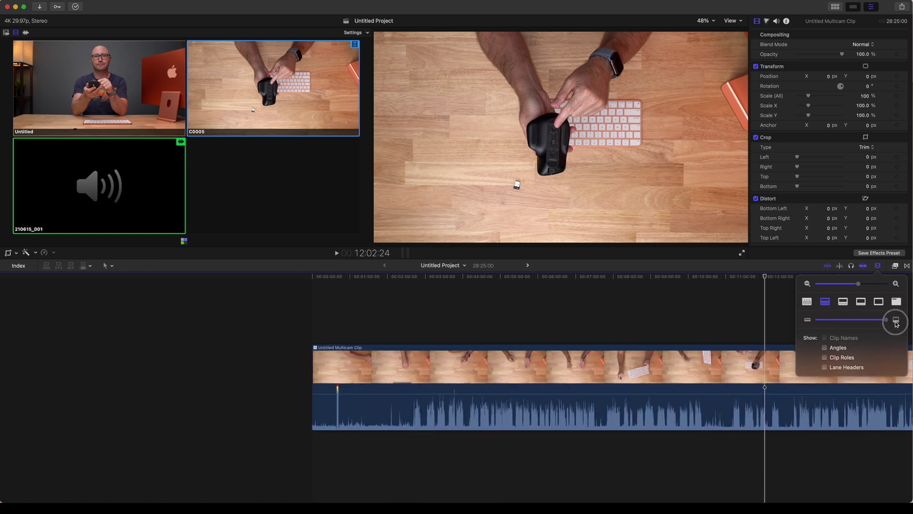
left_click(497, 295)
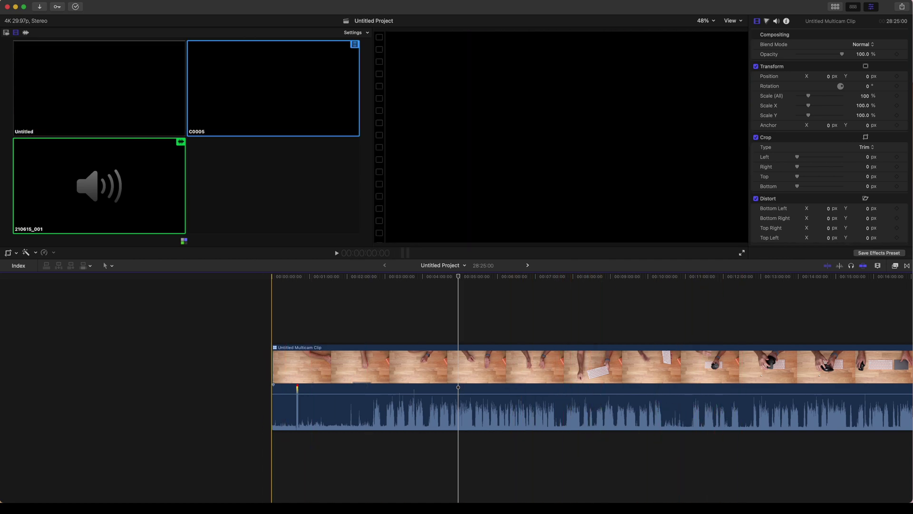
- Make Untitled the active angle, trim before the three-minute mark, and cut to C0005 near 2:21
key("alt+1")
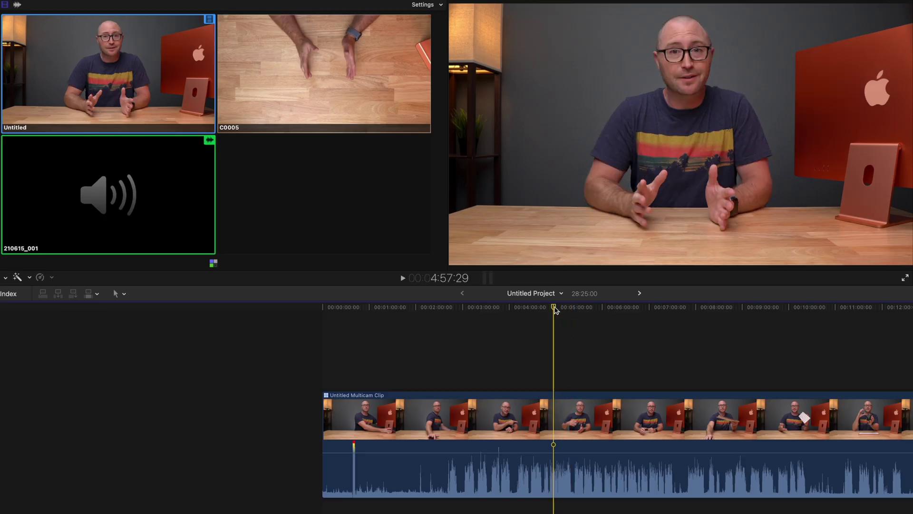
left_click_drag(458, 276, 385, 282)
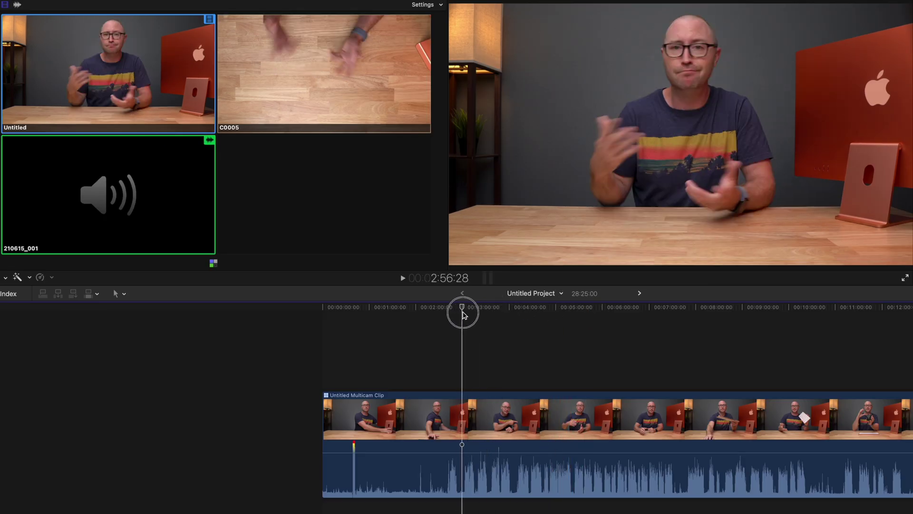
left_click_drag(462, 313, 465, 314)
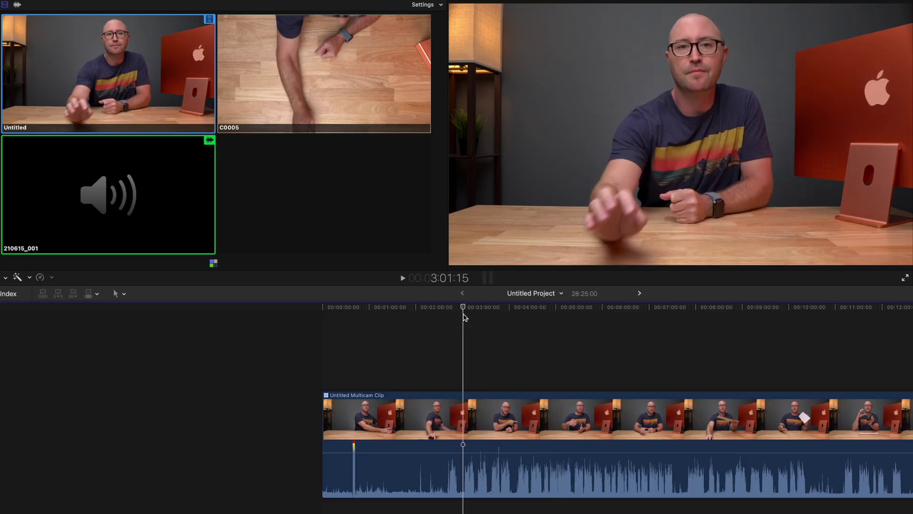
key("alt+bracketleft")
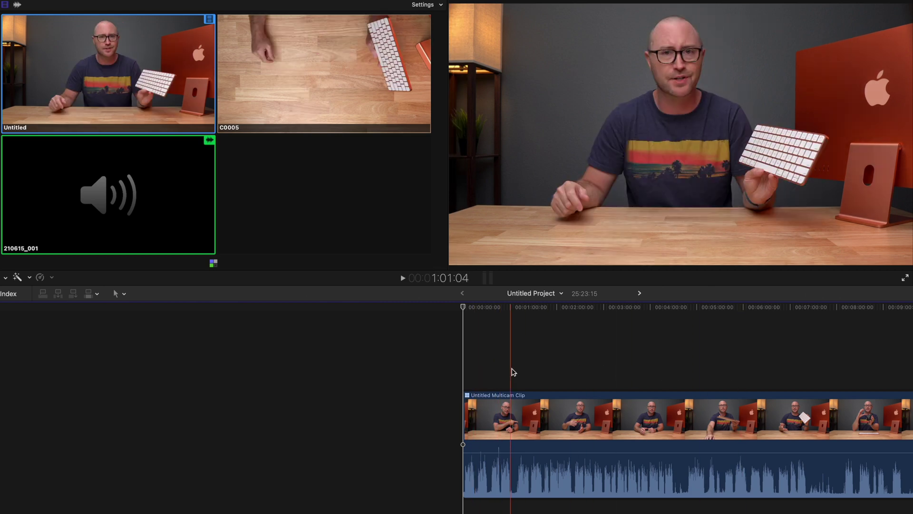
left_click(574, 367)
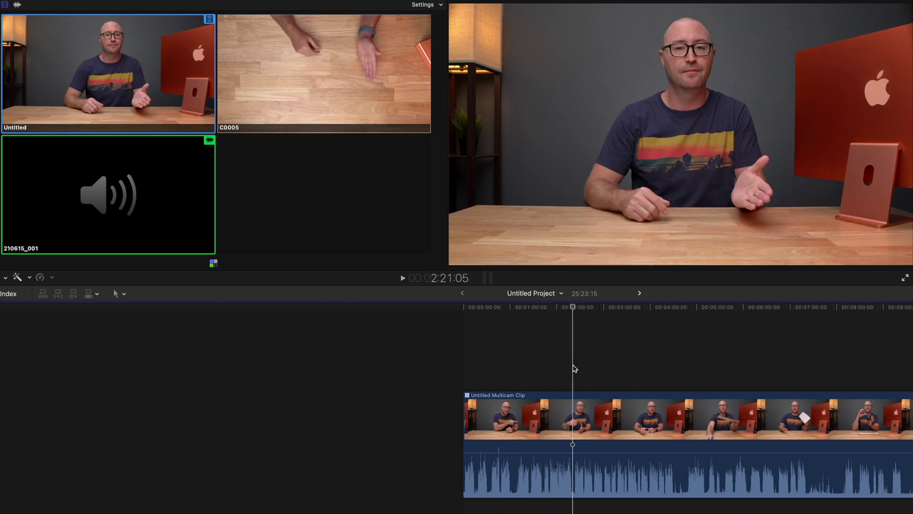
left_click(305, 73)
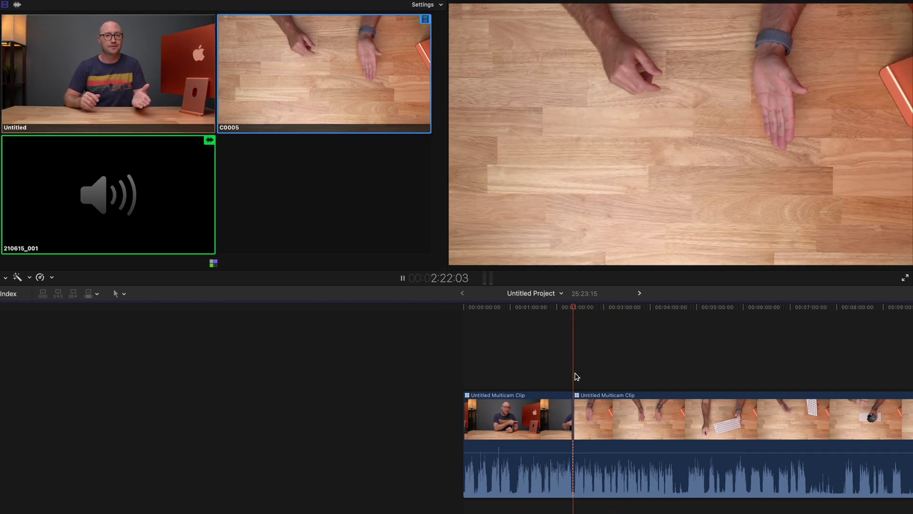
- Cut between the Untitled and C0005 angles, delete unwanted sections, and hide the angle viewer
key("1")
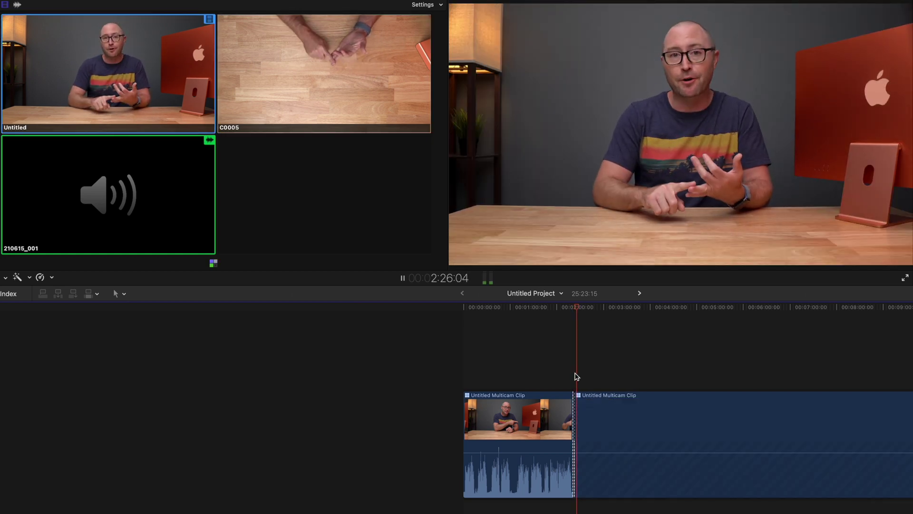
key("2")
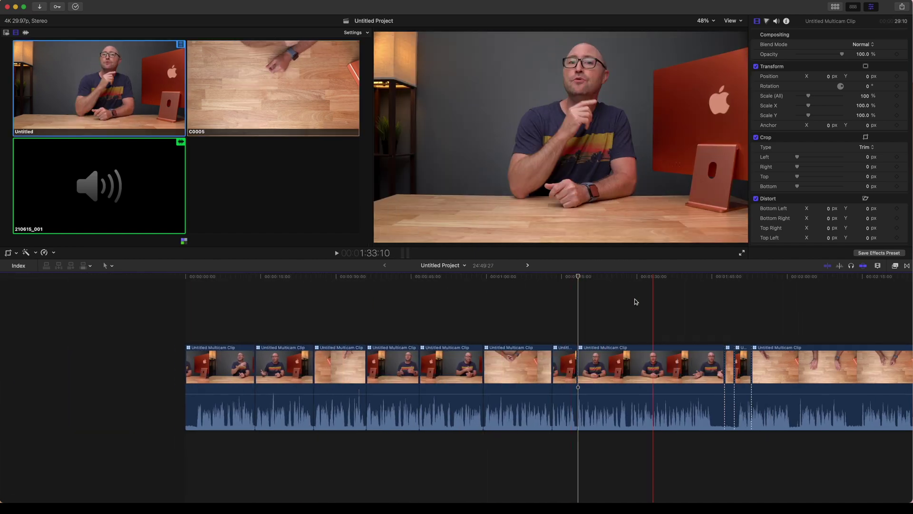
key("super+minus")
key("Delete")
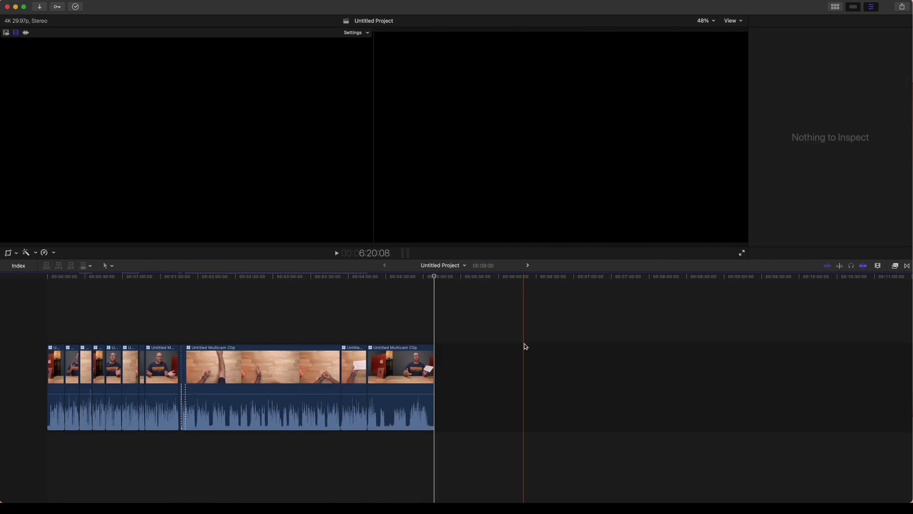
key("super+4")
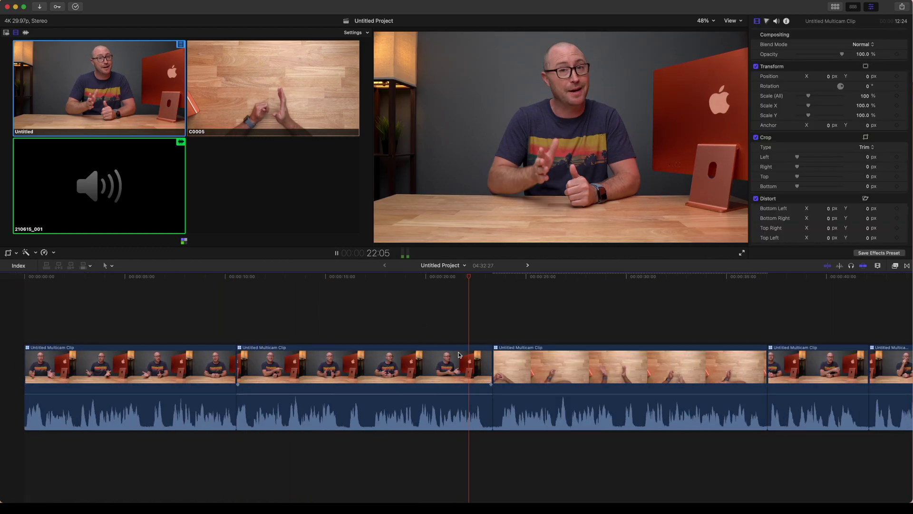
left_click(207, 368)
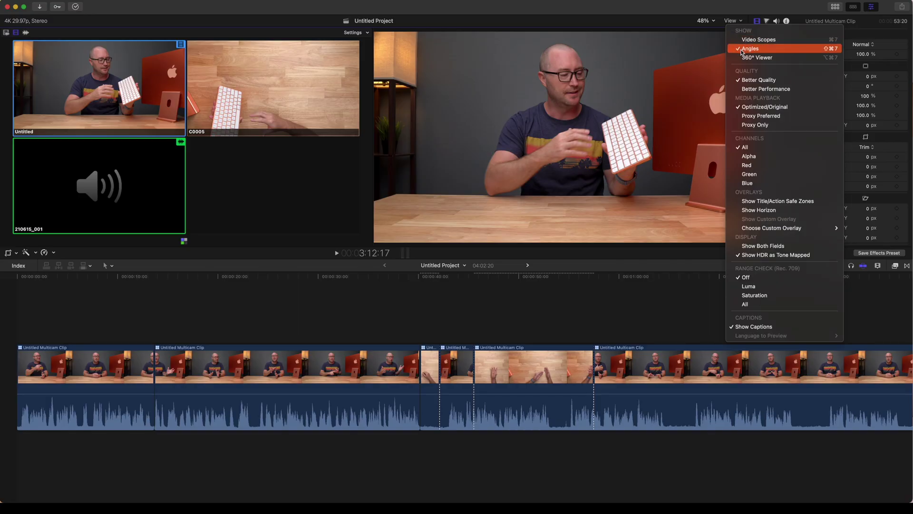
left_click(740, 49)
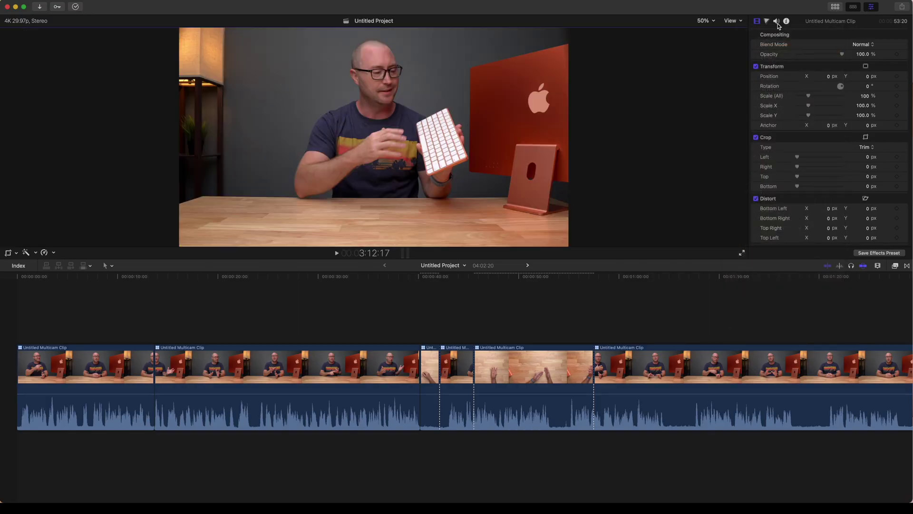
- Connect a two-second range of clip C0033 above the A-roll and silence its audio
left_click(835, 7)
scroll(200, 162, "down", 2)
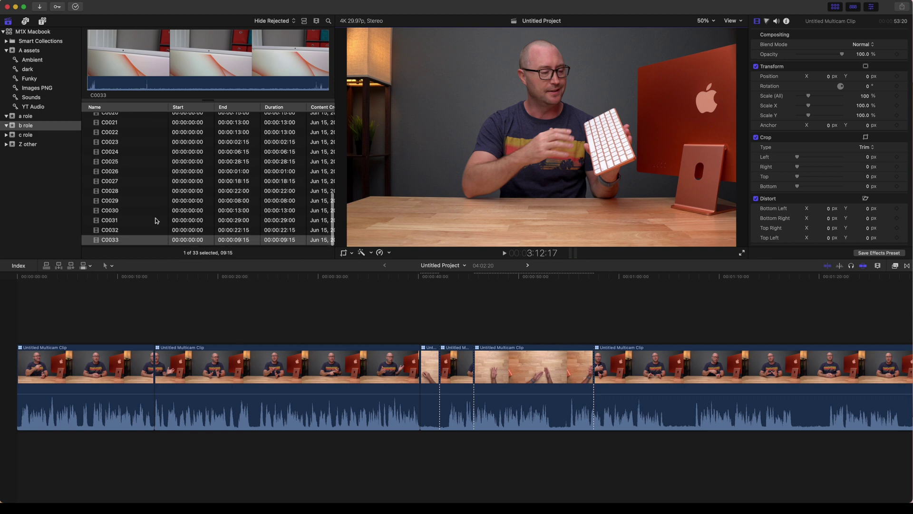
left_click(120, 242)
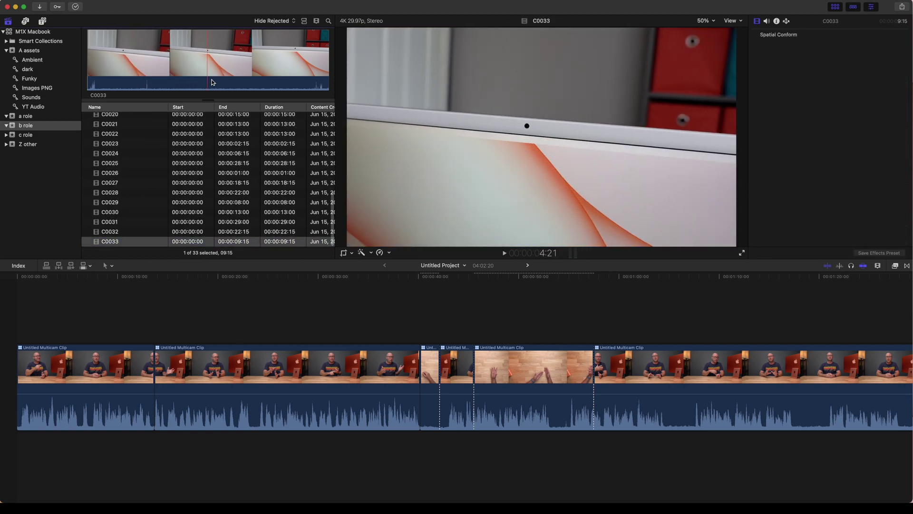
left_click_drag(182, 82, 235, 81)
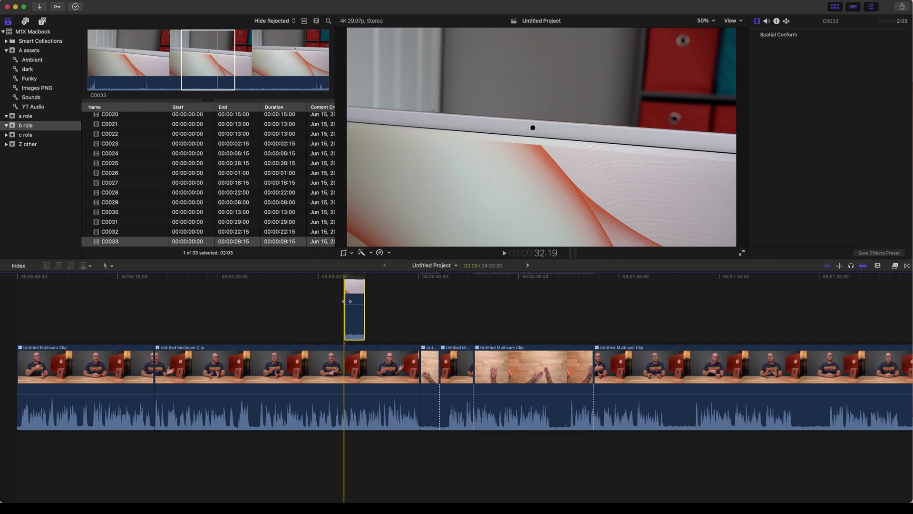
key("super+equal")
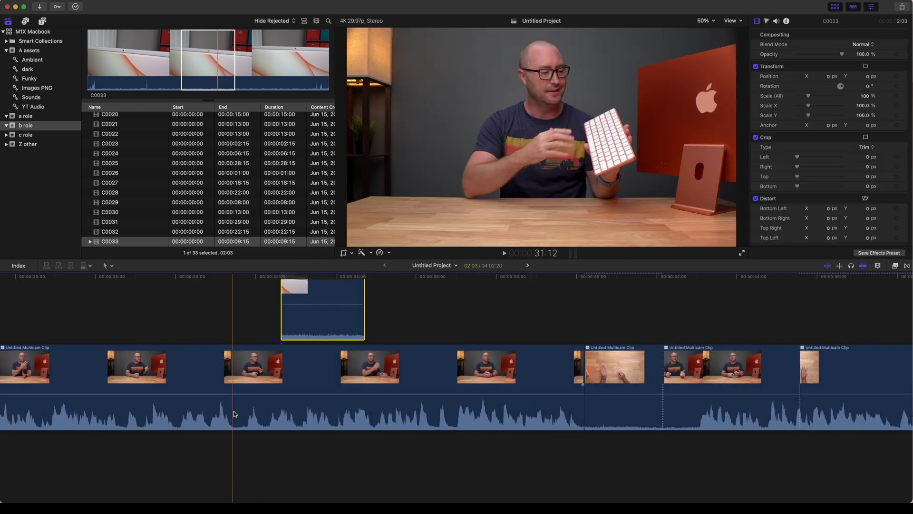
left_click_drag(317, 303, 317, 360)
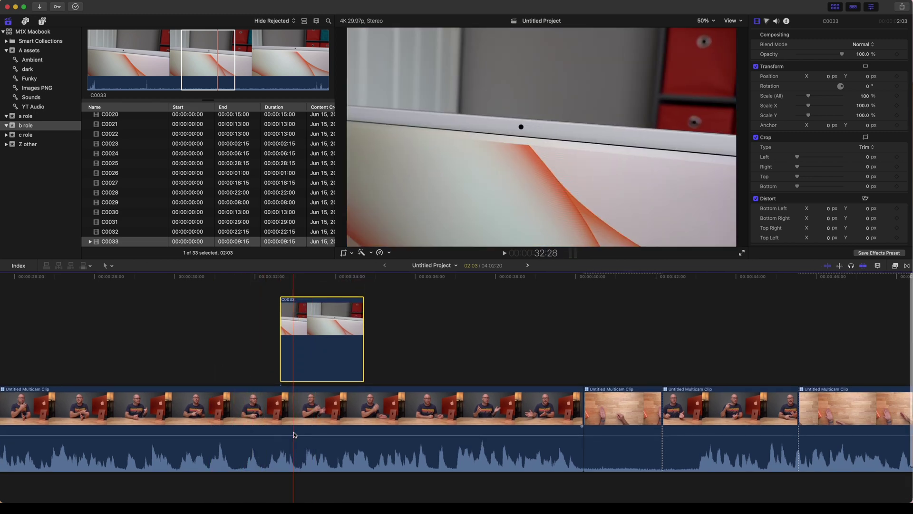
key("space")
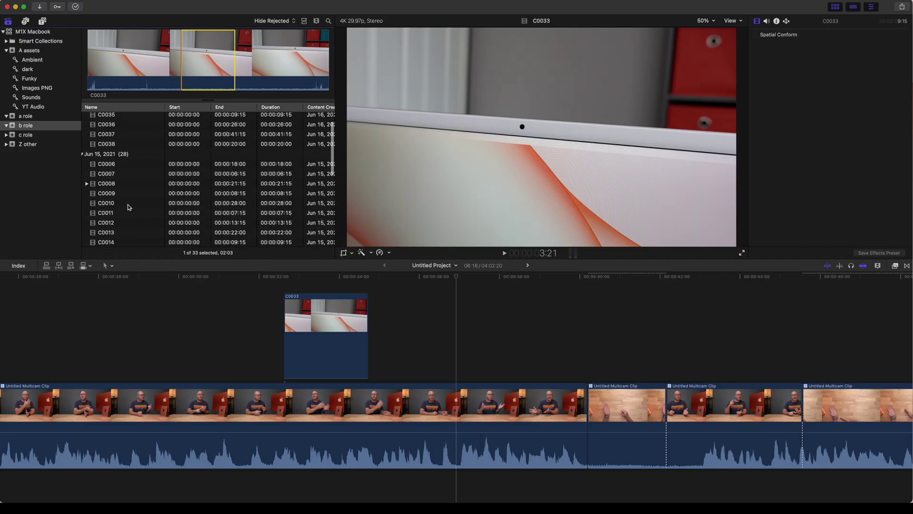
- Mark a seven-second range of clip C0008 for the next B-roll shot
left_click(116, 203)
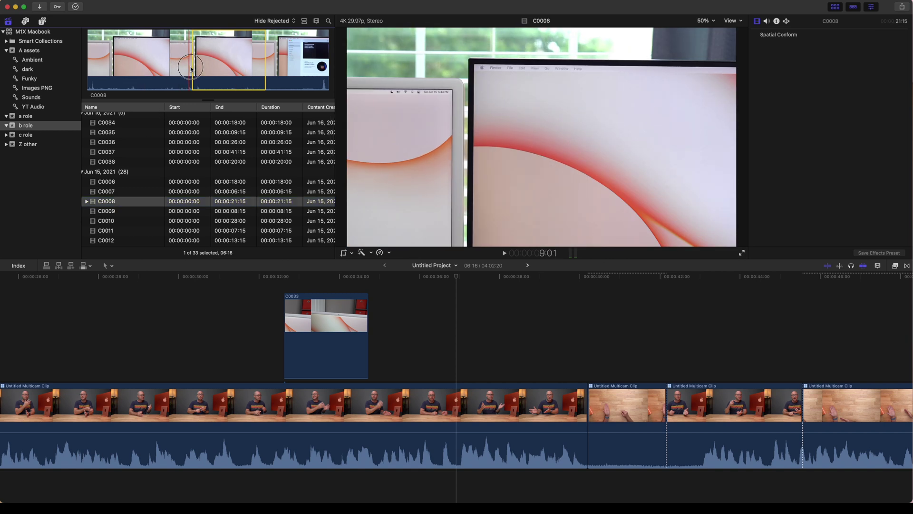
left_click_drag(190, 68, 705, 338)
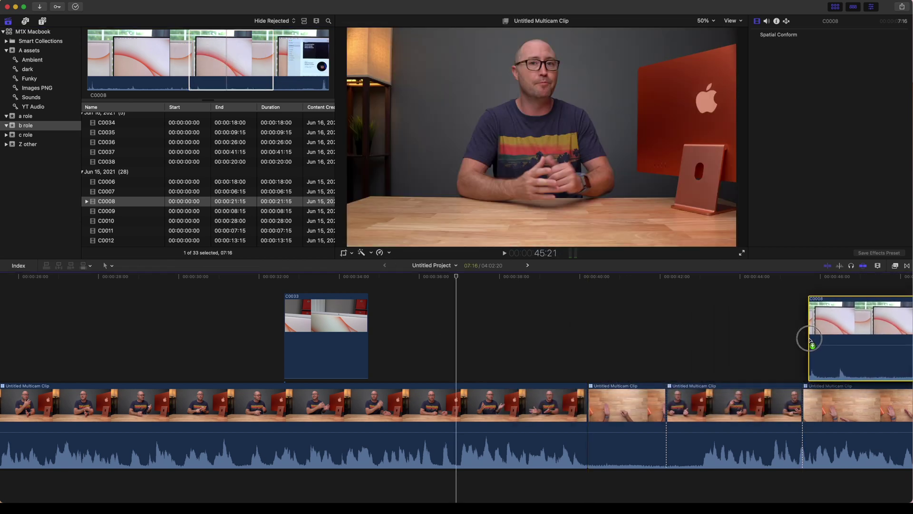
scroll(753, 353, "right", 10)
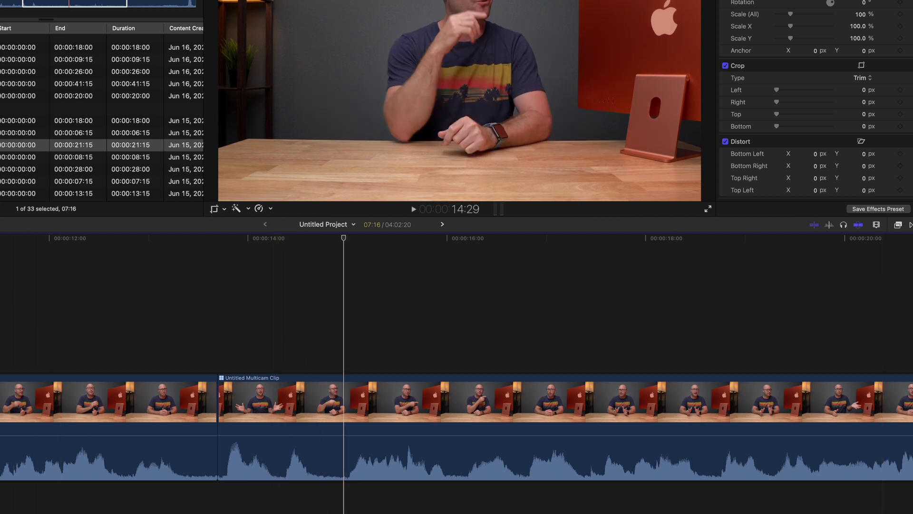
- Place the Lights > Bloom transition on the edit point between the two A-roll clips
key("ctrl+super+5")
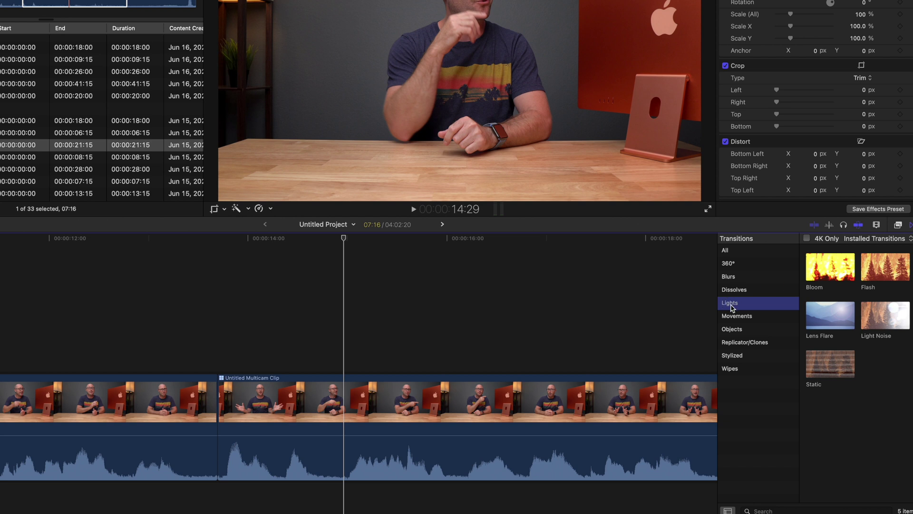
left_click_drag(814, 271, 195, 398)
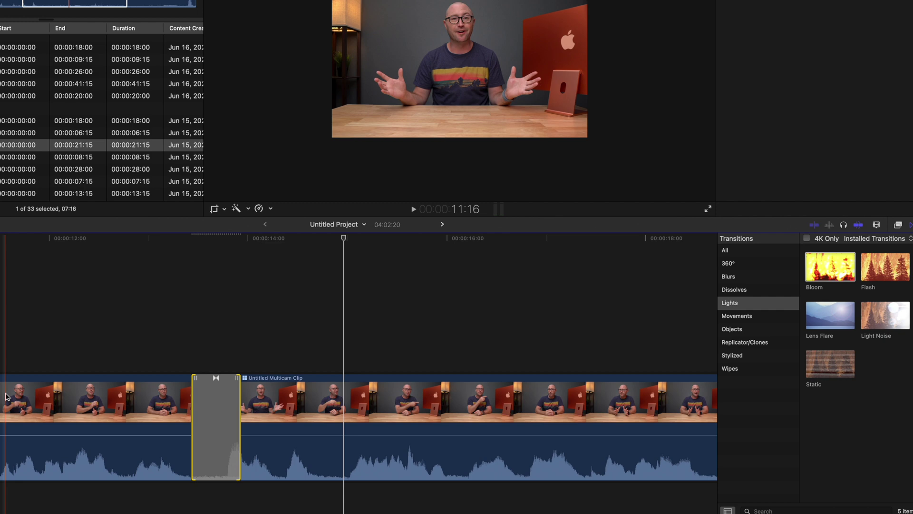
key("space")
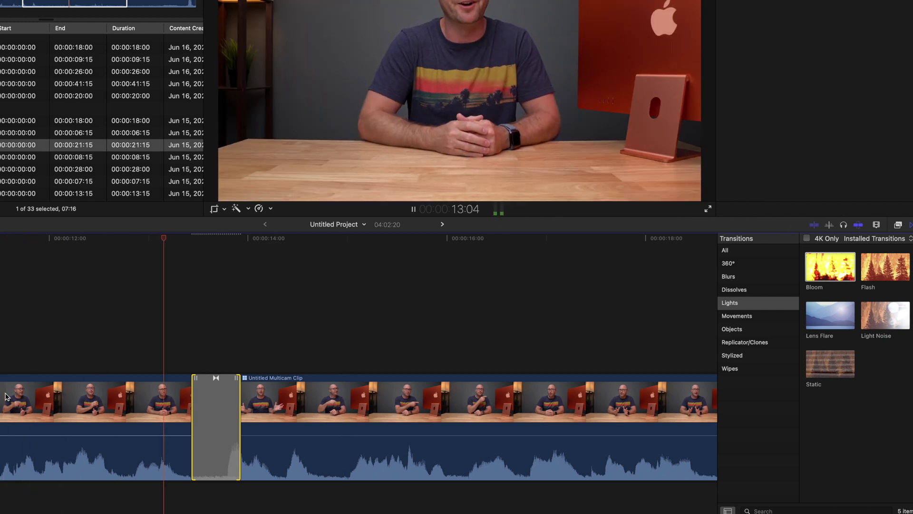
key("space")
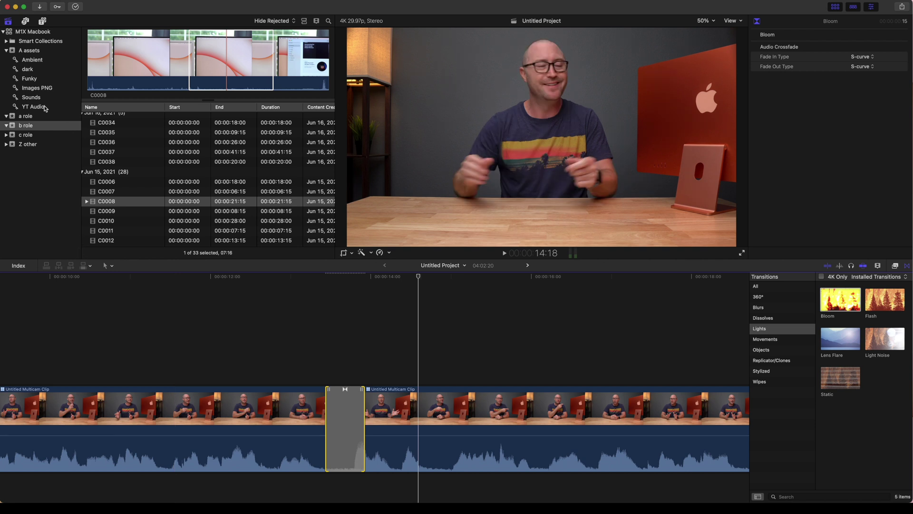
- Line up the iPhone text-message sound from Sounds underneath the Bloom transition
left_click(31, 97)
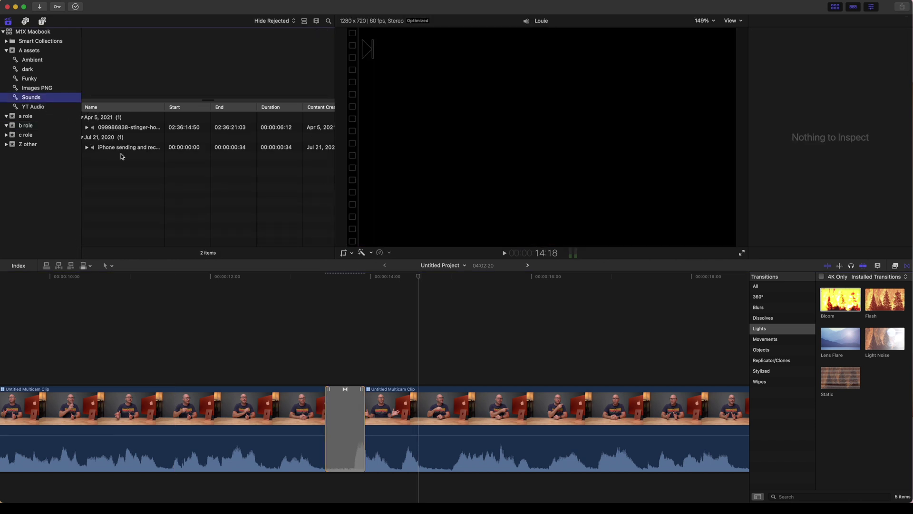
left_click(345, 414)
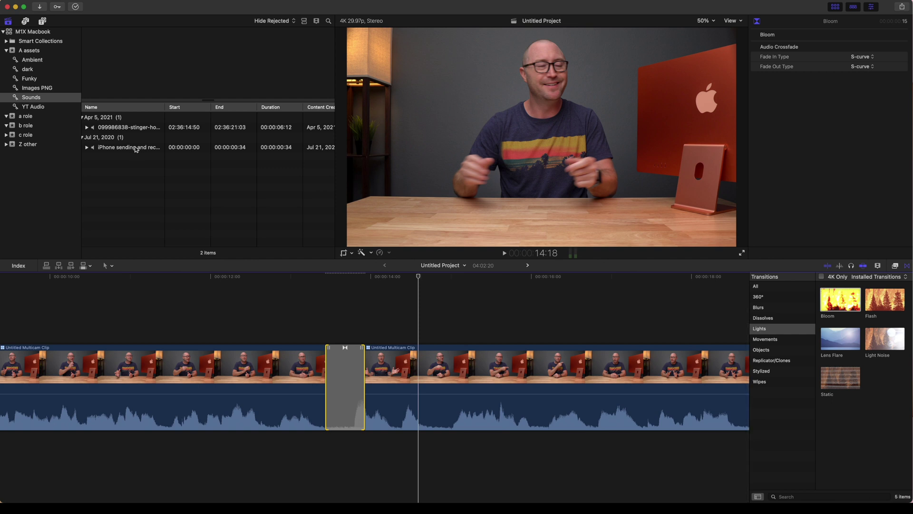
left_click_drag(136, 149, 322, 466)
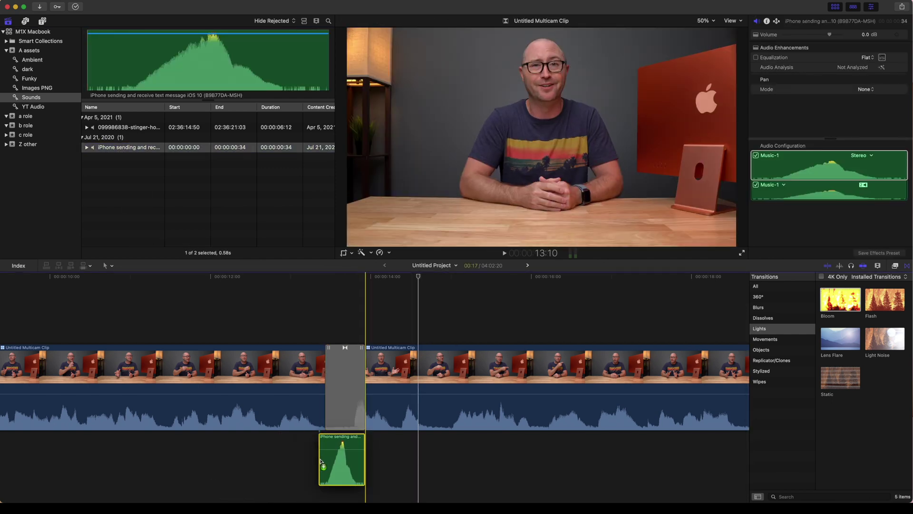
key("super+equal")
key("super+equal")
key("super+equal")
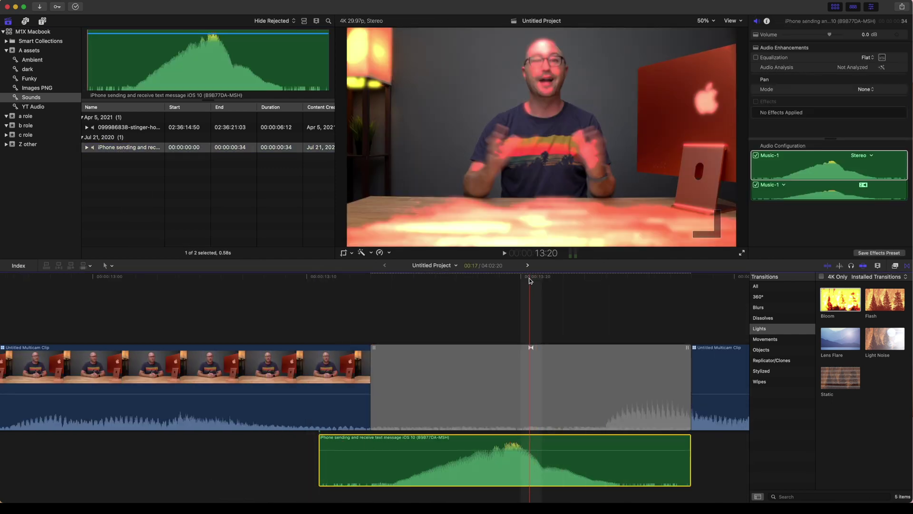
left_click_drag(524, 277, 521, 278)
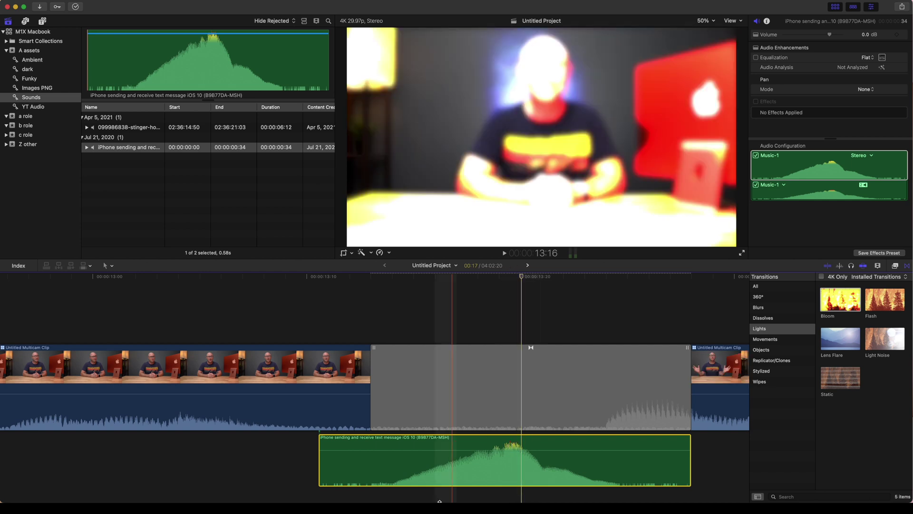
left_click_drag(433, 474, 437, 460)
key("super+minus")
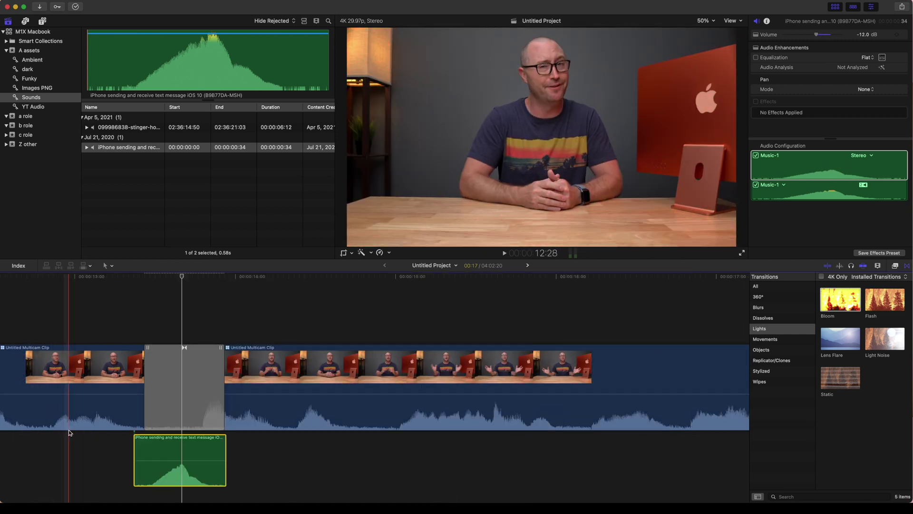
scroll(69, 429, "left", 2)
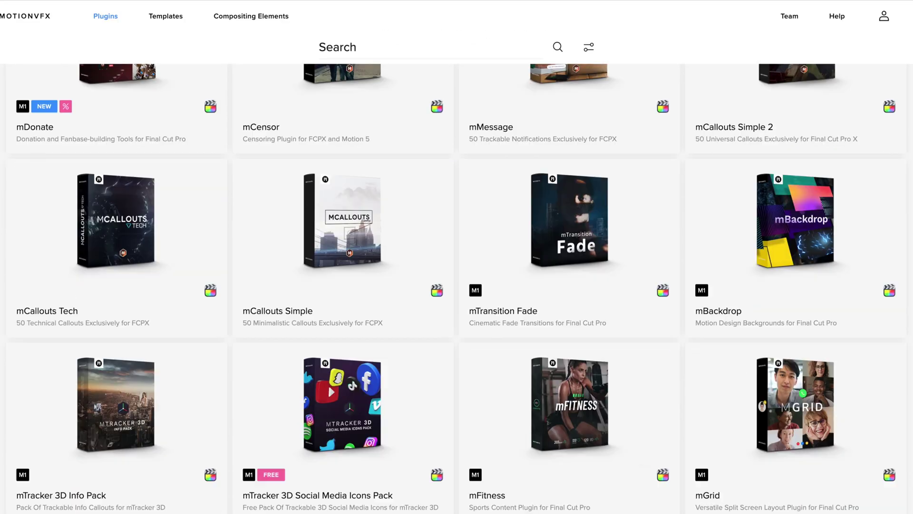
- Scroll through the MotionVFX plugins page
scroll(457, 285, "down", 4)
scroll(457, 286, "down", 11)
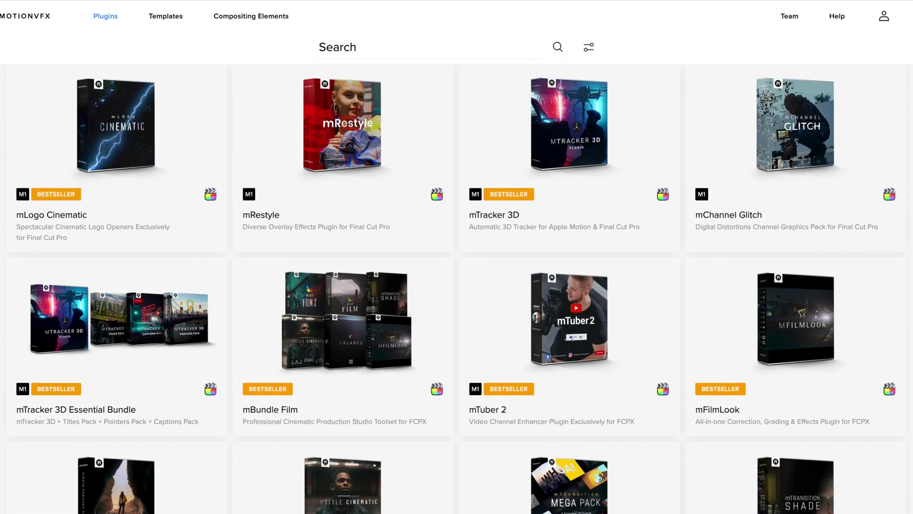
scroll(469, 297, "down", 2)
scroll(469, 298, "up", 20)
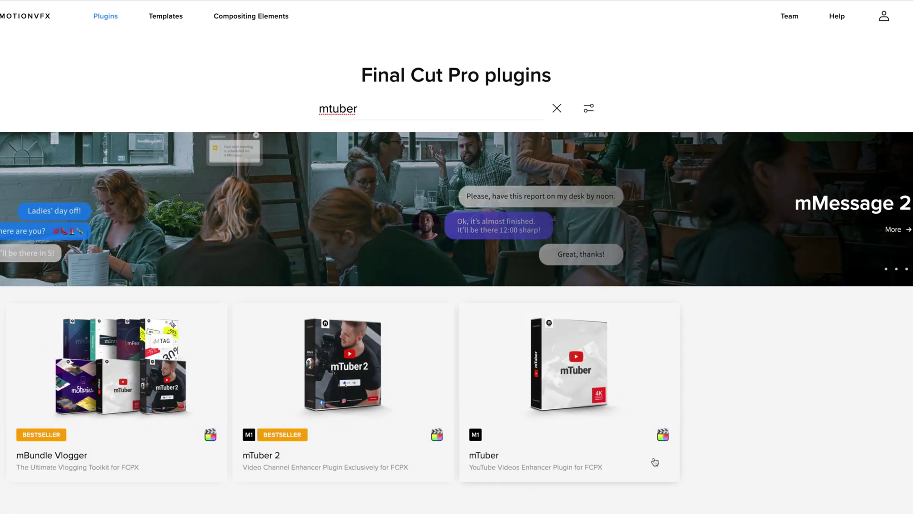
- Open the mTuber 2 product page and scroll down to its 4K and 61-element sections
left_click(349, 372)
scroll(348, 372, "down", 15)
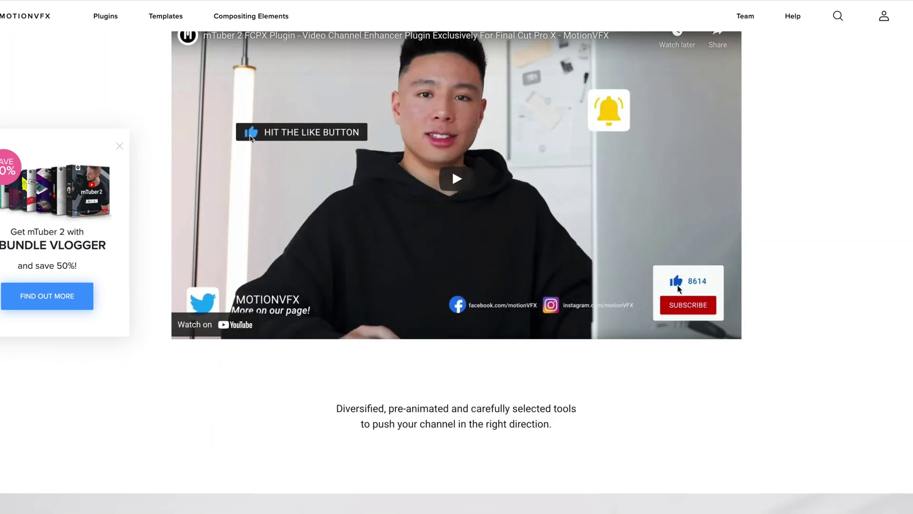
scroll(456, 271, "down", 8)
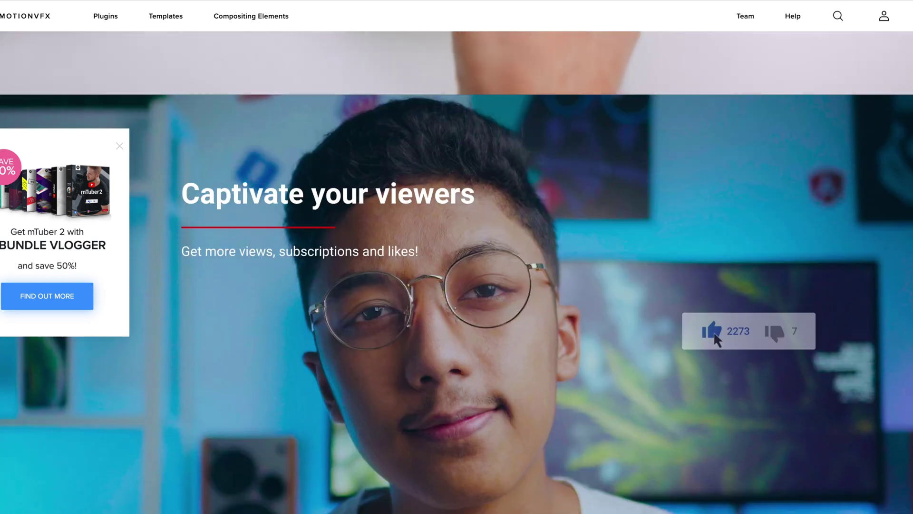
scroll(456, 271, "down", 7)
scroll(456, 271, "down", 15)
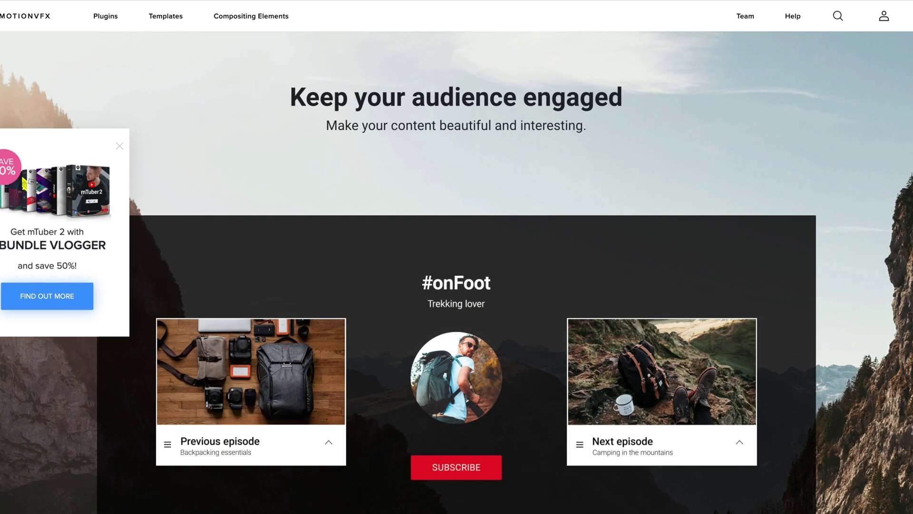
scroll(456, 271, "down", 10)
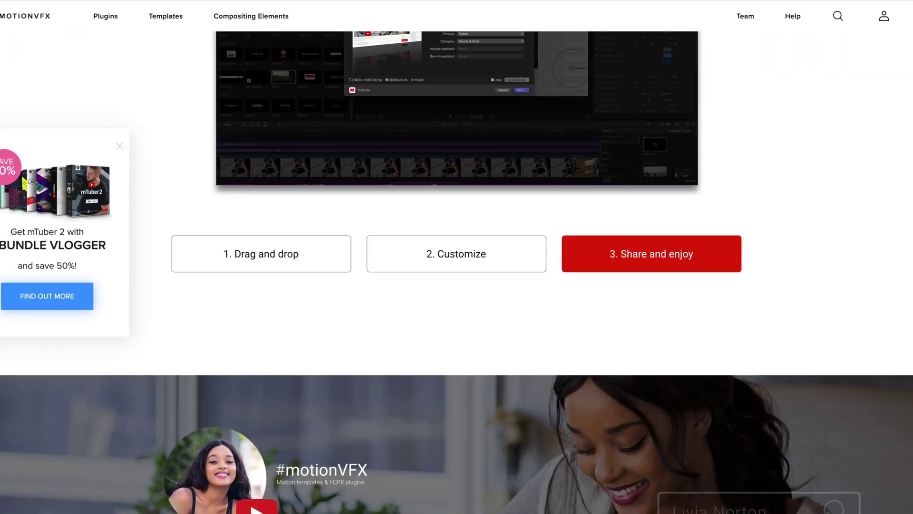
scroll(457, 271, "down", 10)
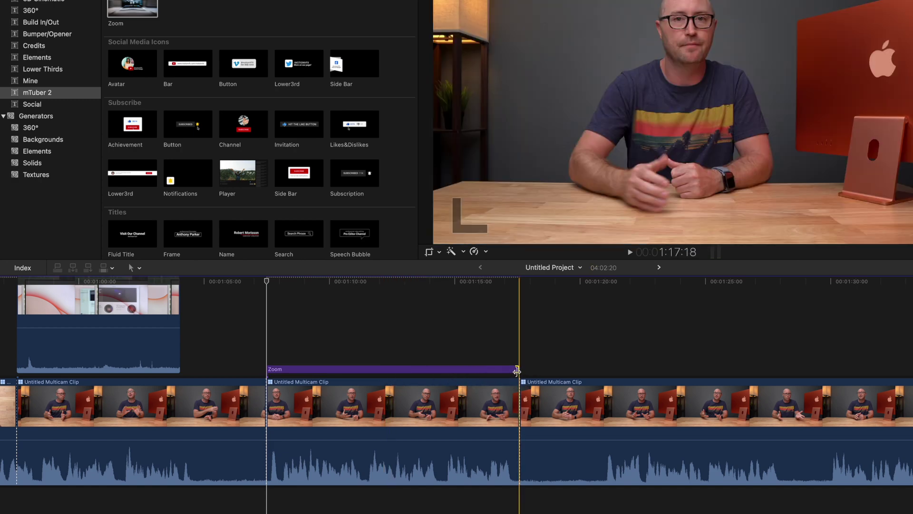
- Centre the mTuber 2 Zoom circle on the speaker's face at 00:01:10:00 and enlarge it for a looser zoom
left_click(330, 282)
left_click(356, 369)
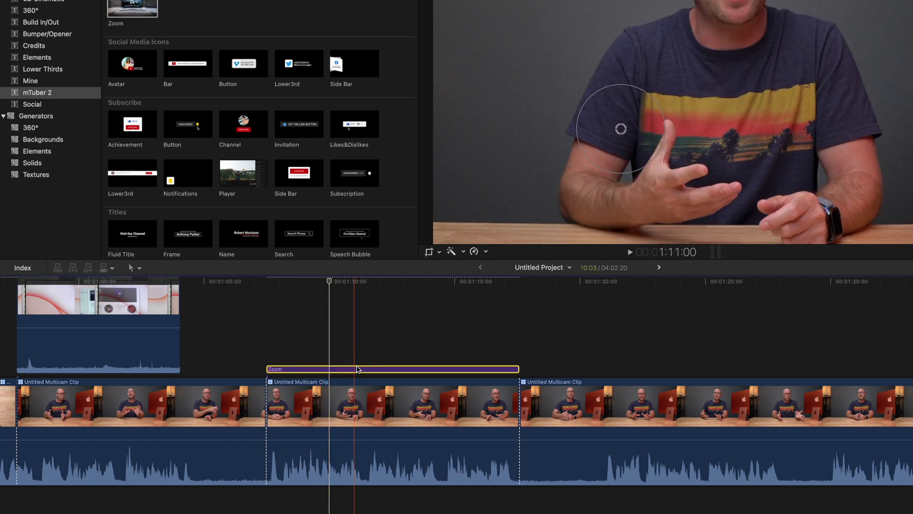
left_click_drag(621, 132, 709, 45)
left_click_drag(708, 82, 710, 60)
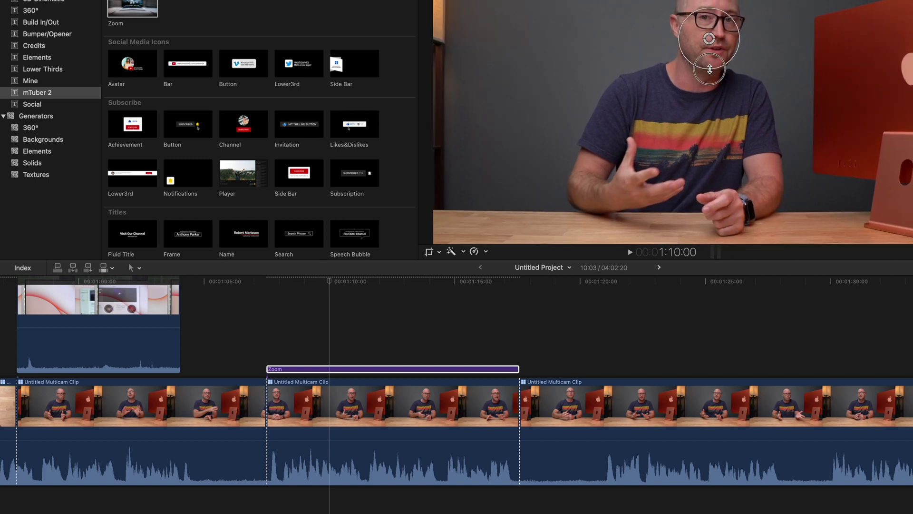
left_click_drag(251, 277, 198, 281)
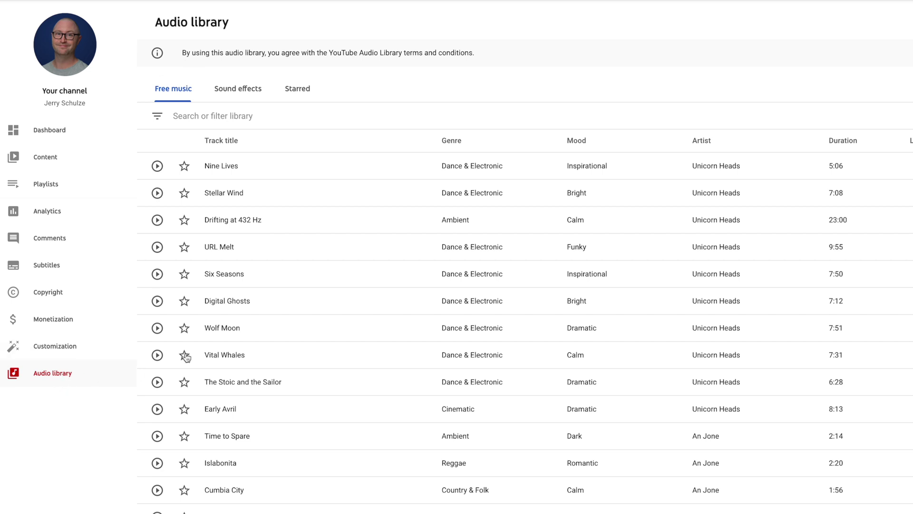
- Scroll the Free music list down and back up to reach Stellar Wind
scroll(438, 386, "down", 9)
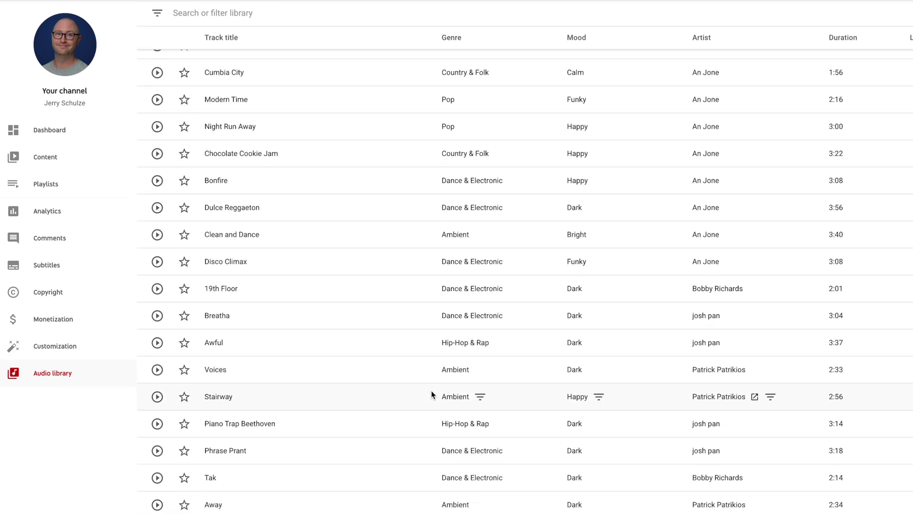
scroll(433, 393, "up", 10)
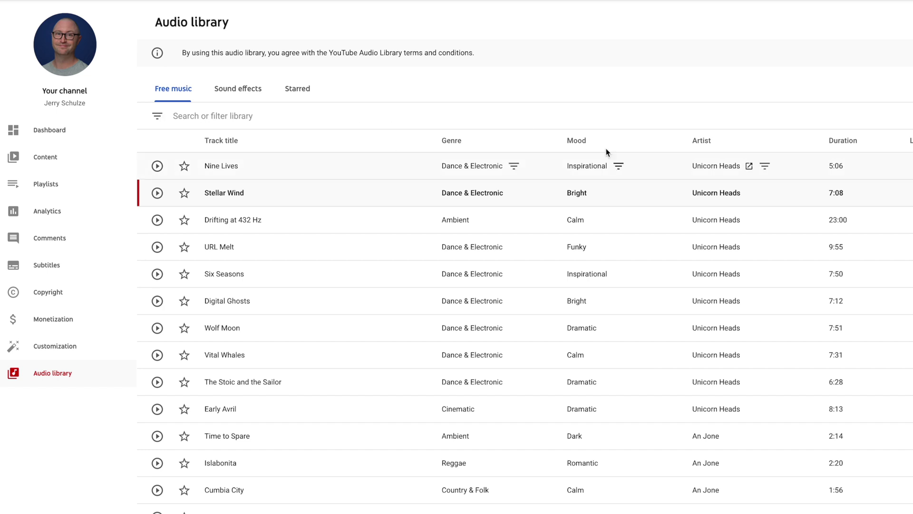
- Filter the Audio library's free music by the Angry and Dark moods
left_click(211, 122)
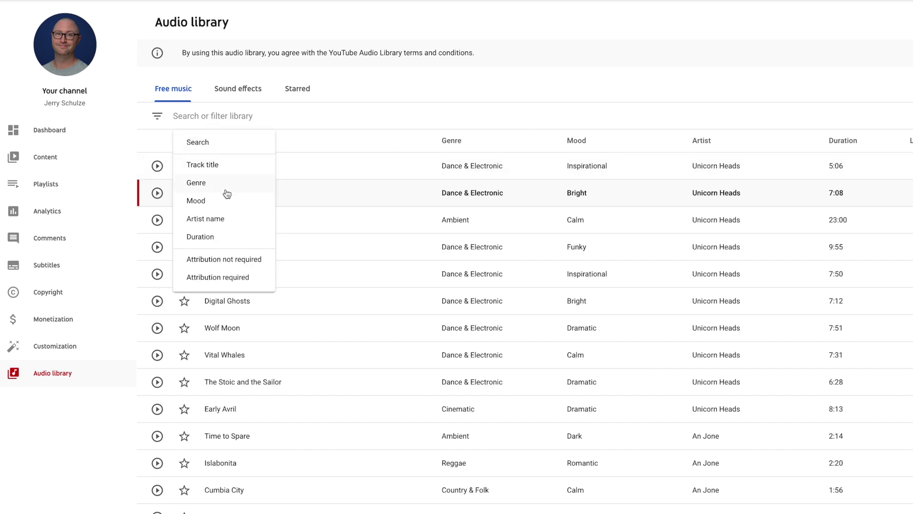
left_click(208, 205)
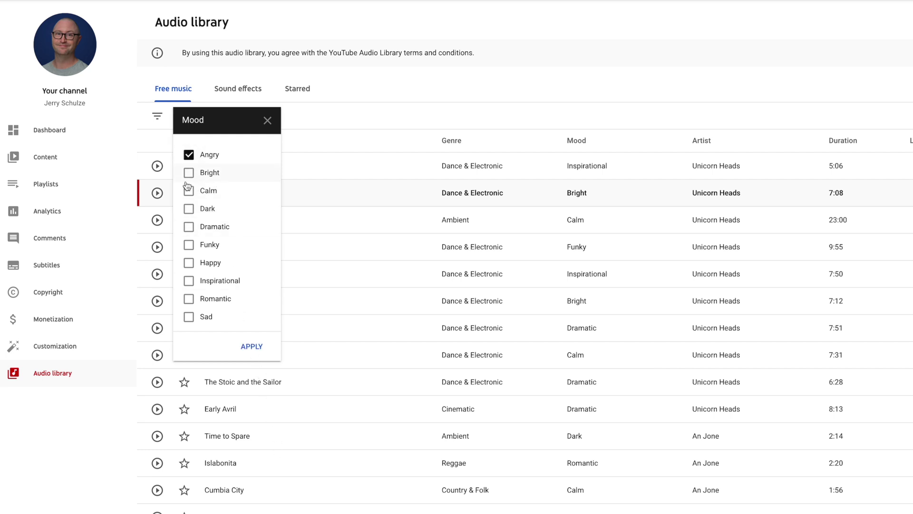
left_click(252, 348)
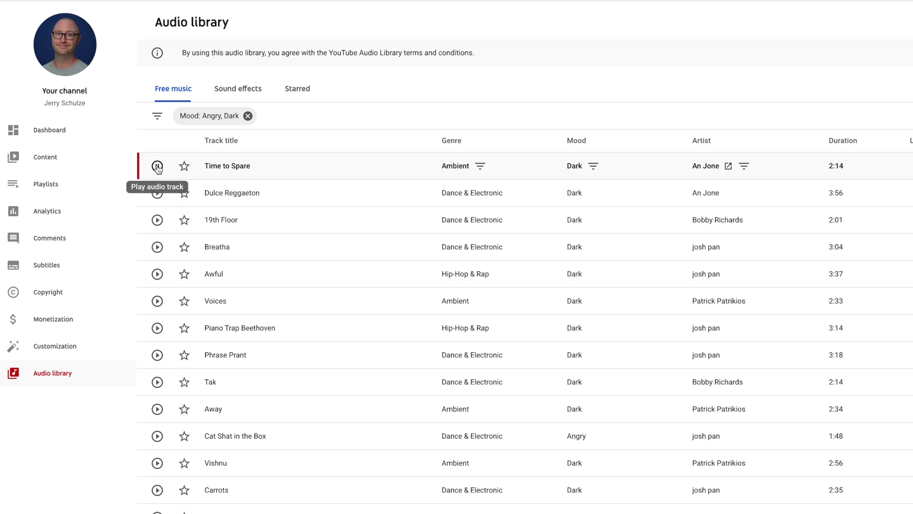
key("XF86AudioRaiseVolume")
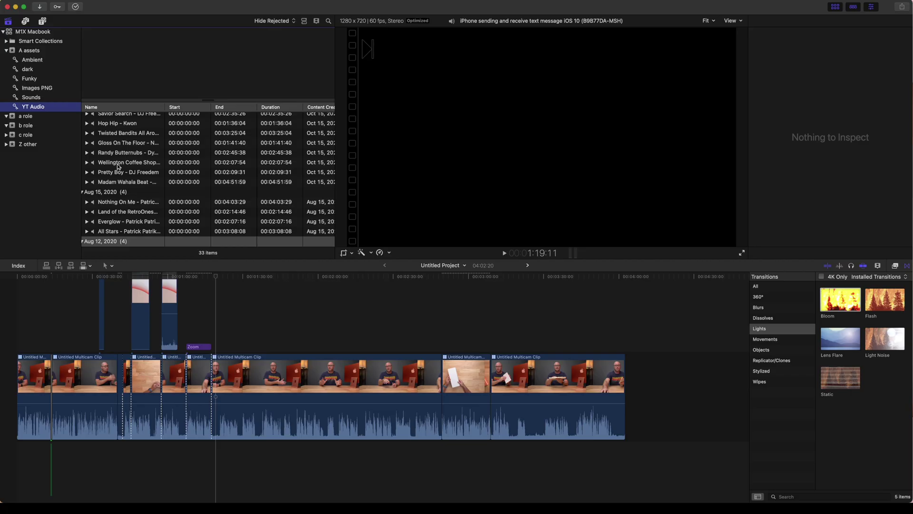
- Add Wellington Coffee Shop and Randy Butternubs under the A-roll, cutting the music off where the video ends
left_click_drag(117, 166, 11, 472)
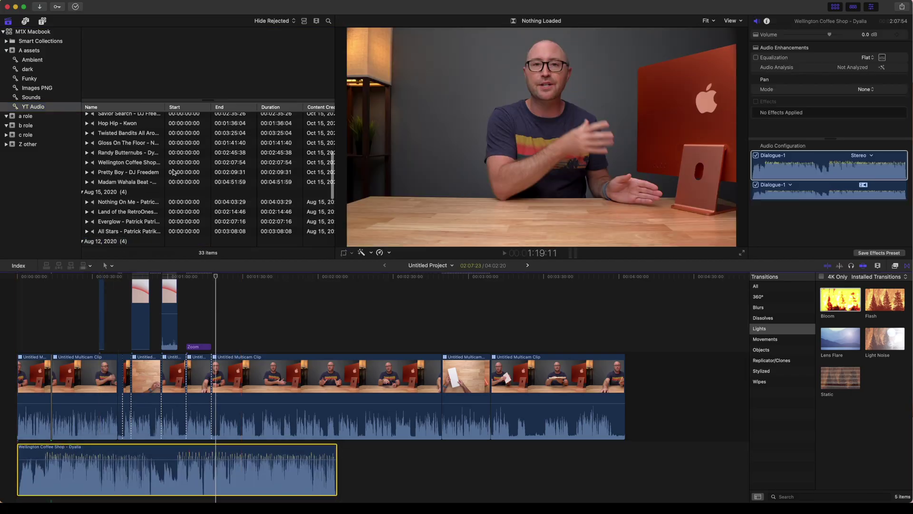
left_click_drag(101, 154, 341, 471)
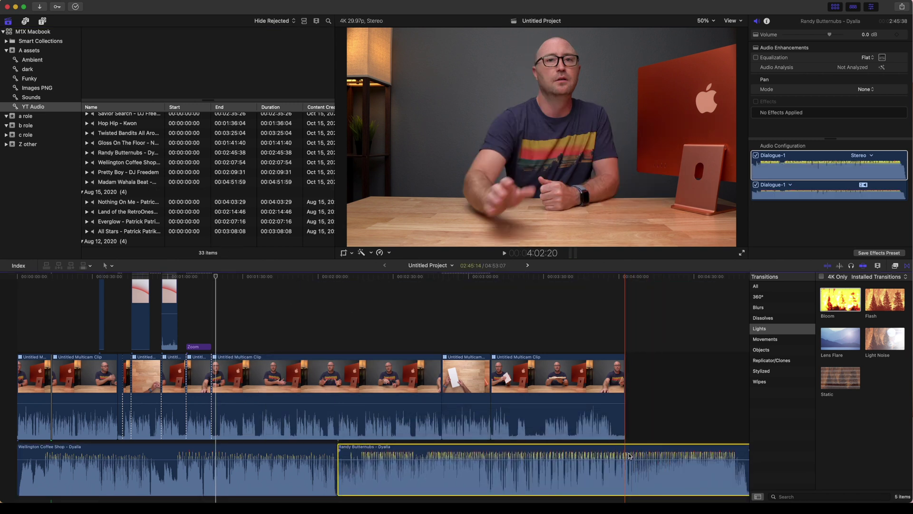
key("super+b")
left_click(670, 470)
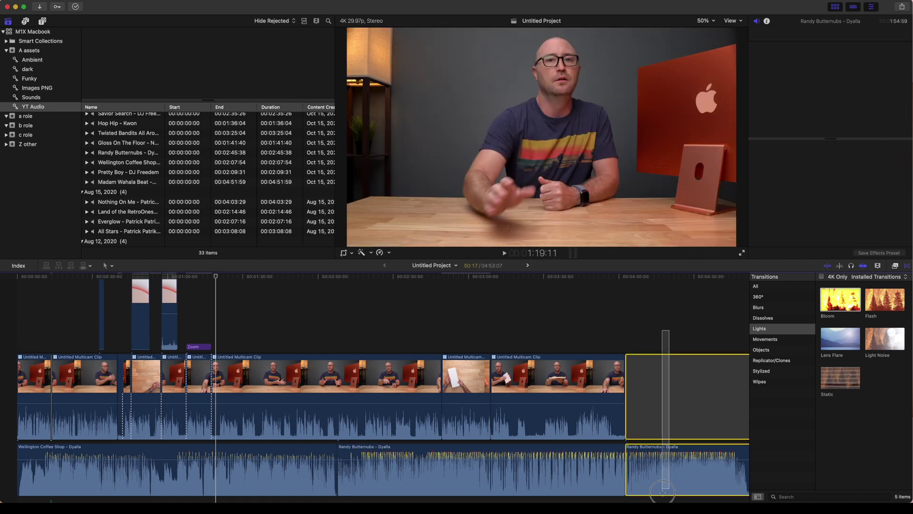
key("Delete")
- Lower both music tracks' volume, bringing Randy Butternubs down to -41 dB
left_click_drag(466, 448, 463, 469)
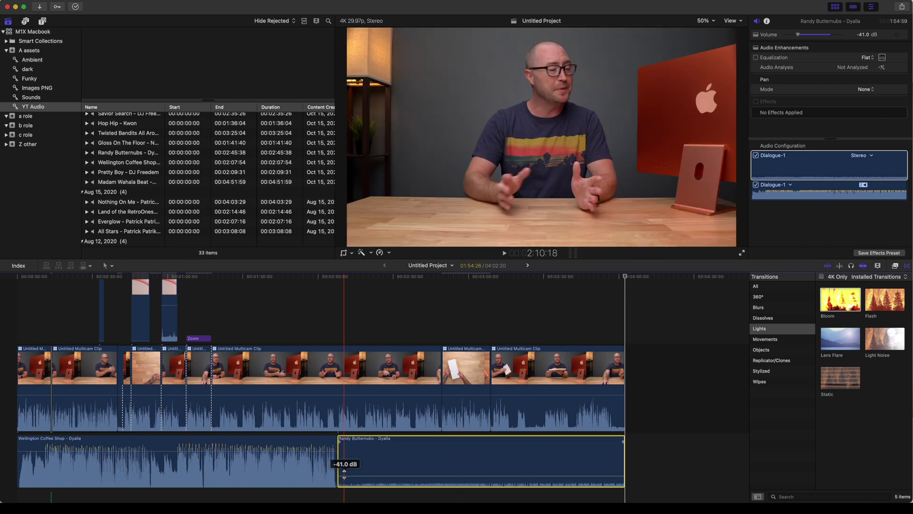
left_click_drag(327, 449, 324, 474)
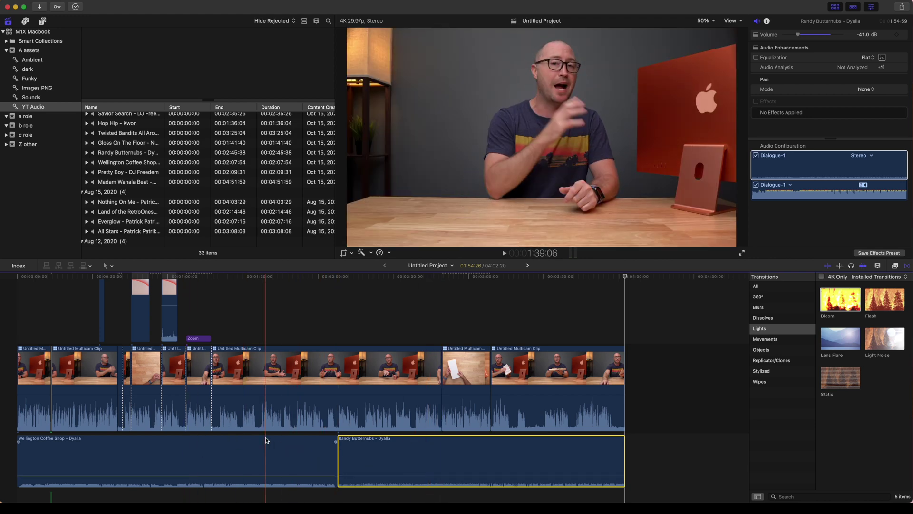
scroll(308, 432, "down", 3)
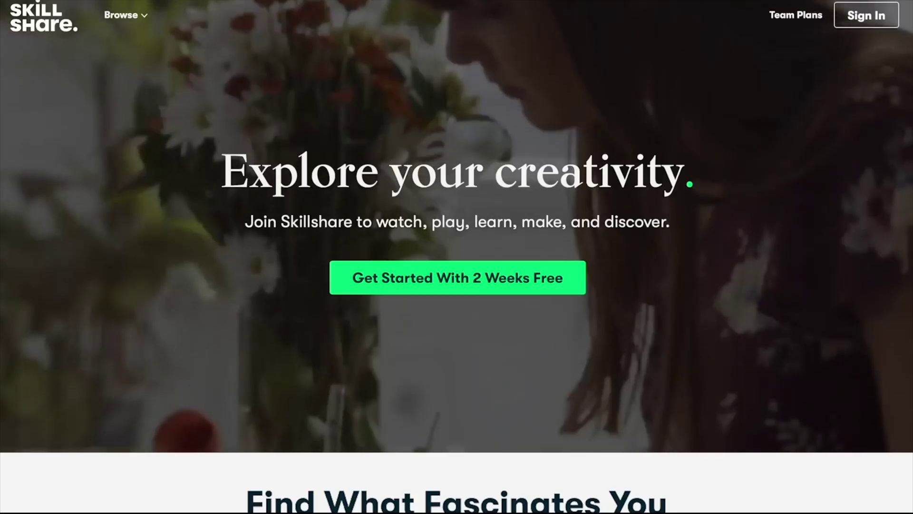
- Scroll the Skillshare homepage and open the Botanical Illustration watercolor class
scroll(457, 257, "down", 5)
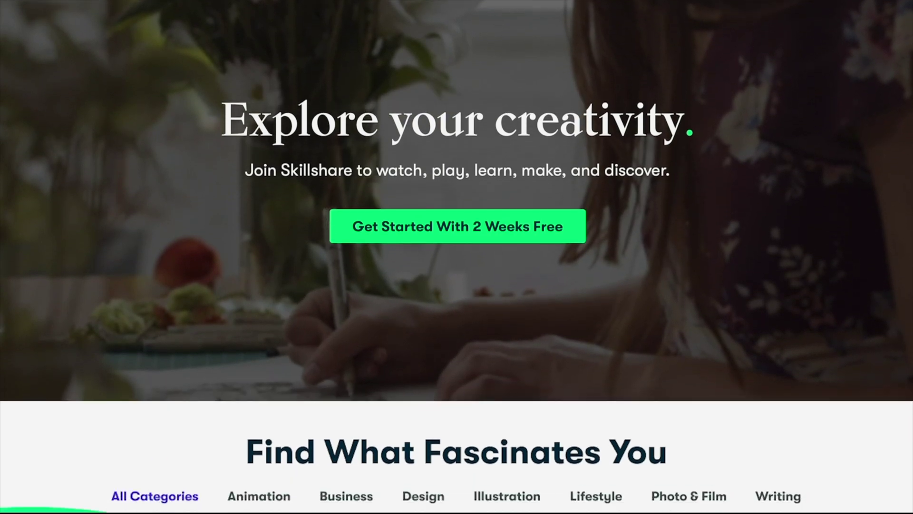
scroll(304, 364, "down", 3)
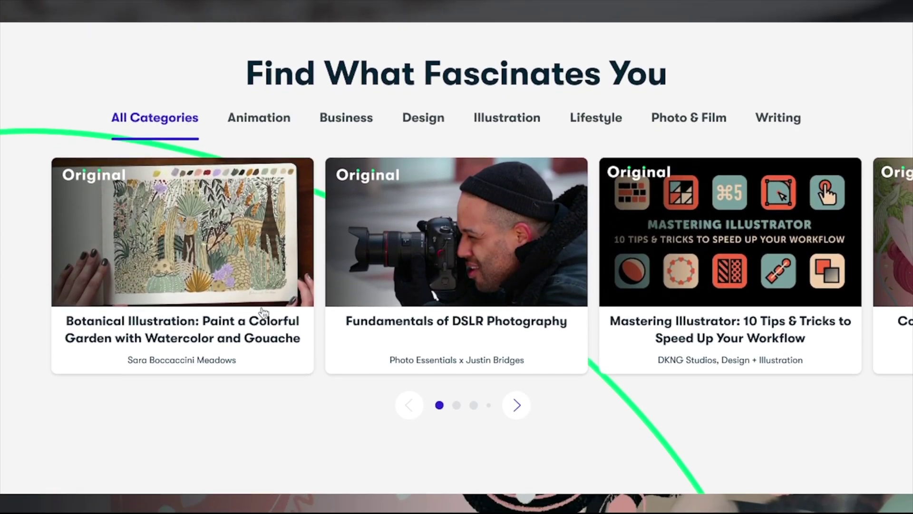
left_click(212, 249)
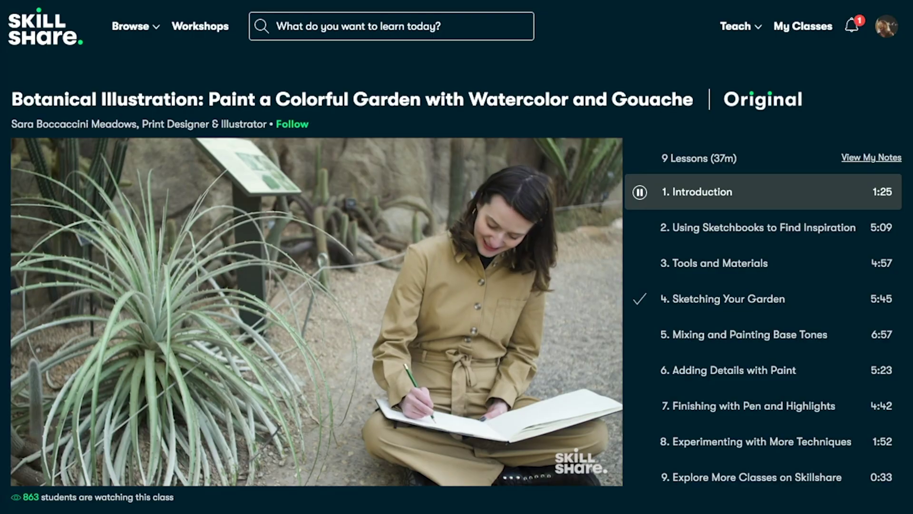
- Look through the class's Reviews, Discussions and Projects & Resources tabs
scroll(457, 257, "down", 4)
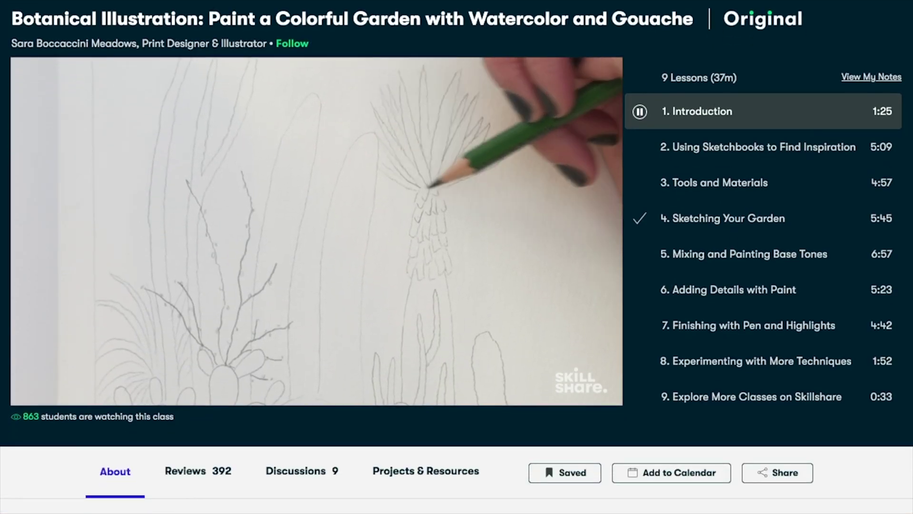
scroll(197, 177, "down", 4)
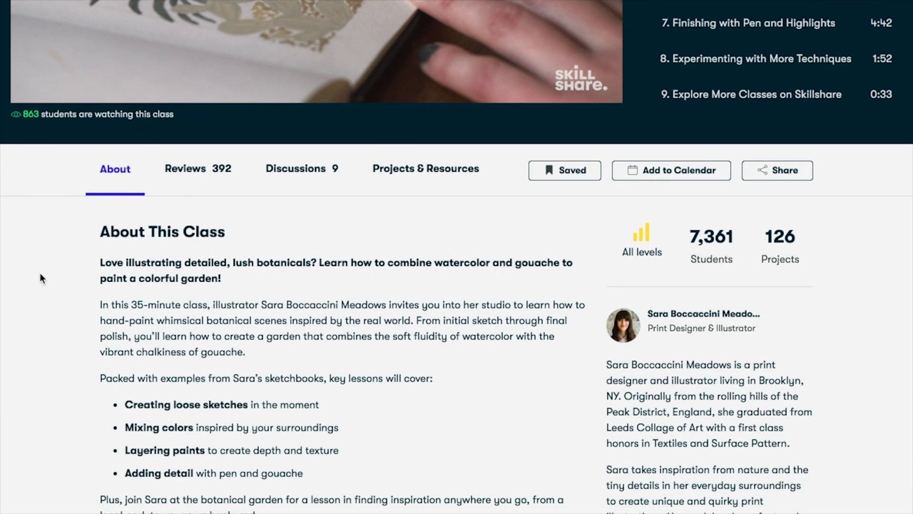
left_click(197, 177)
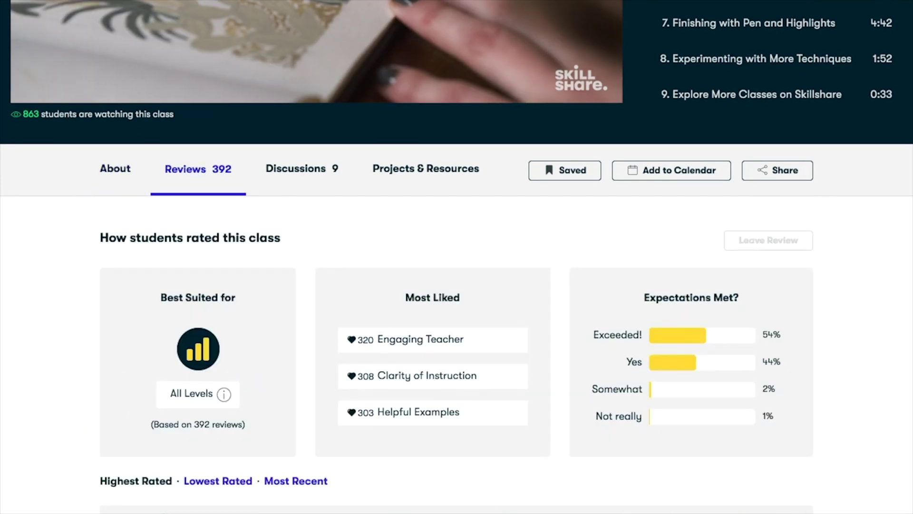
left_click(299, 188)
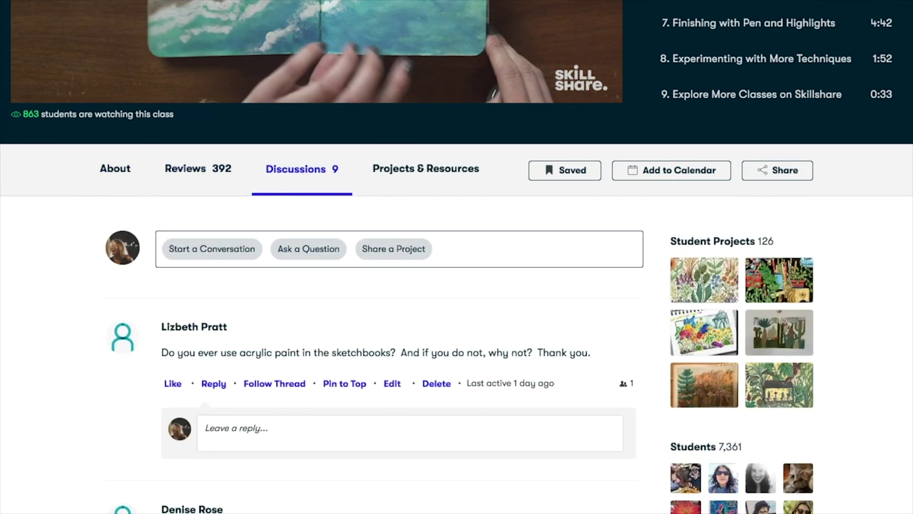
left_click(417, 185)
scroll(418, 185, "down", 2)
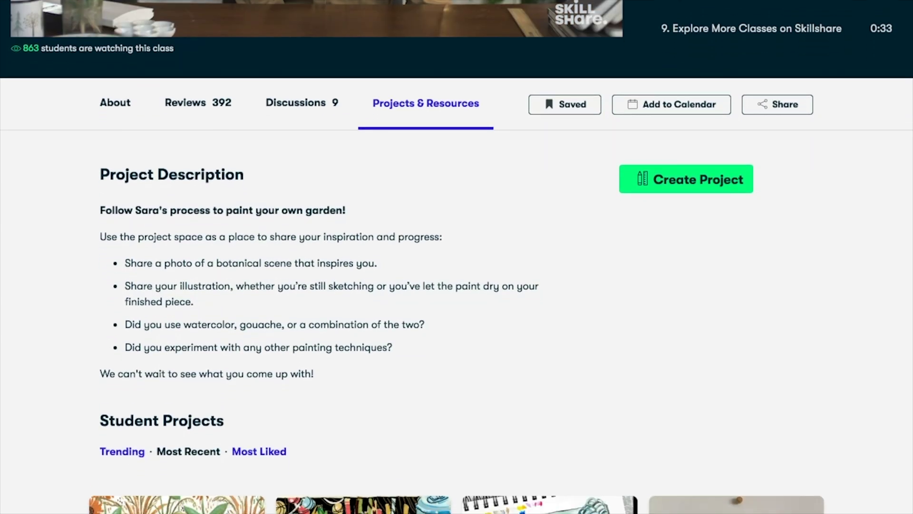
scroll(457, 256, "down", 6)
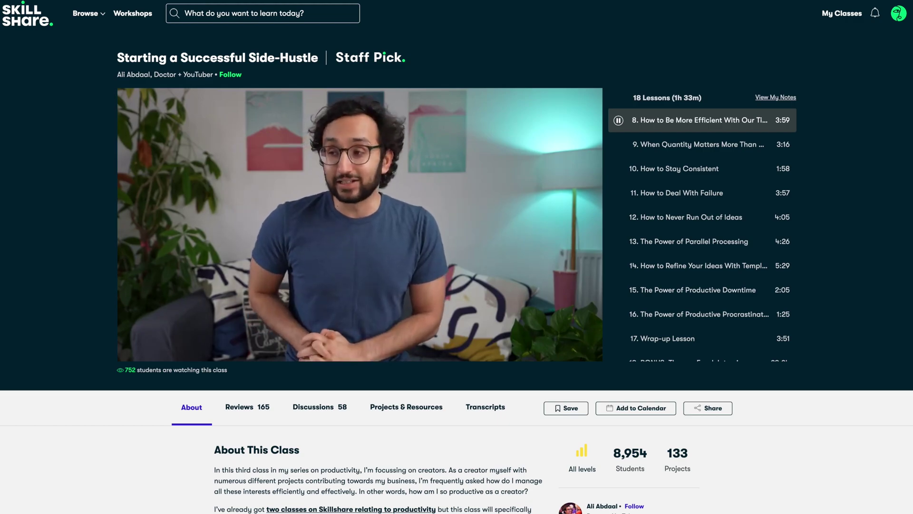
- Scroll the lesson list, then the class page through About This Class to the 133 class projects
scroll(794, 192, "down", 3)
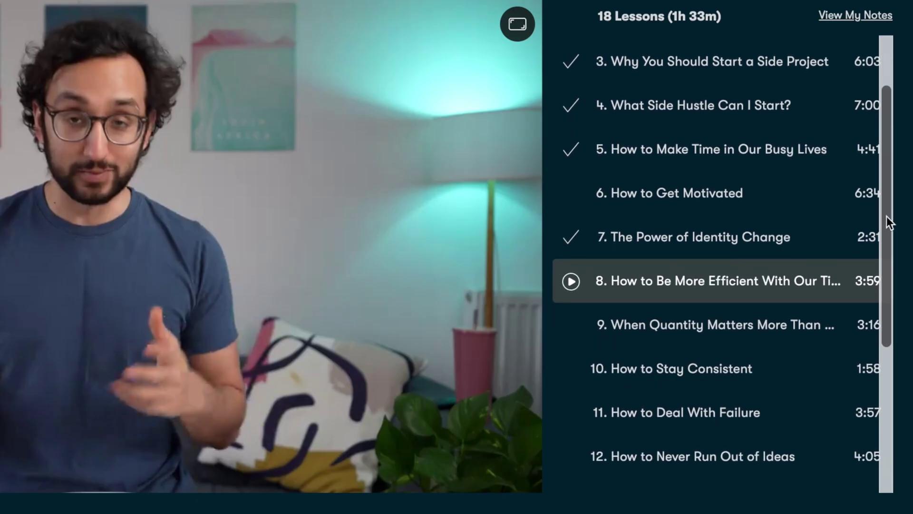
left_click_drag(886, 216, 884, 250)
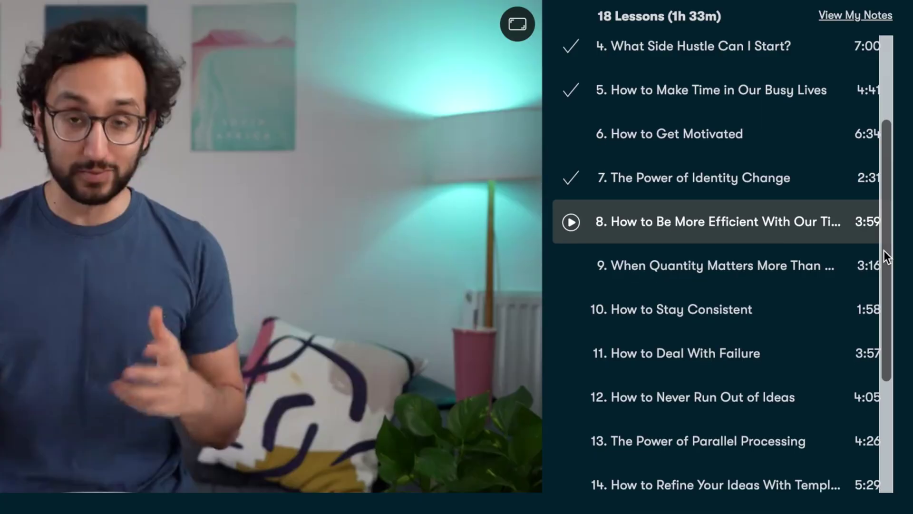
scroll(99, 494, "down", 6)
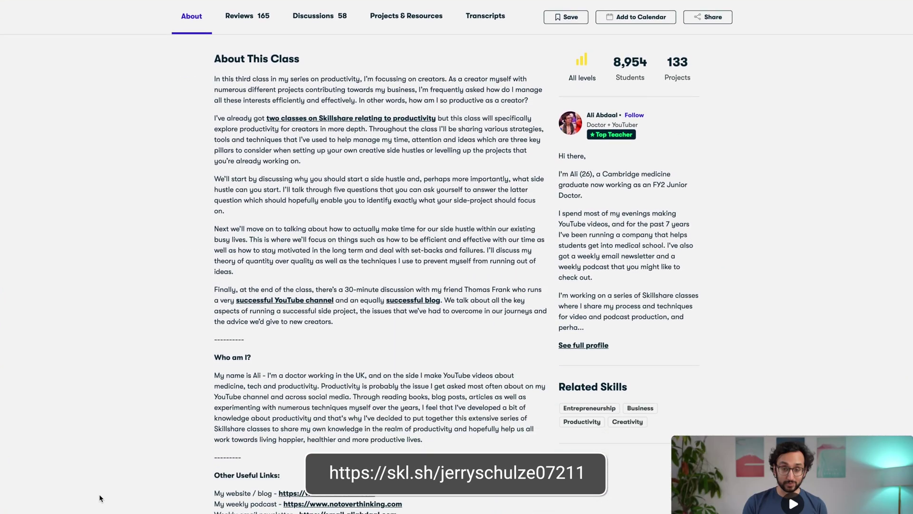
scroll(99, 494, "down", 3)
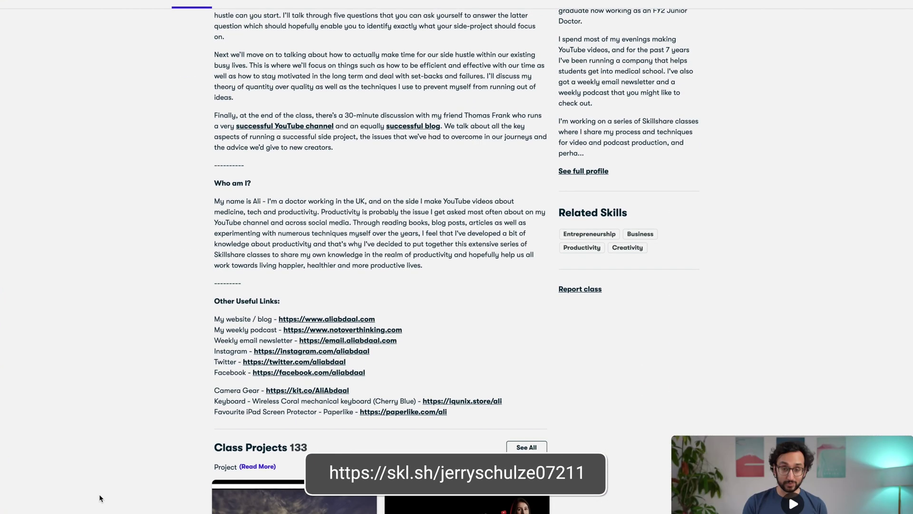
scroll(99, 494, "down", 3)
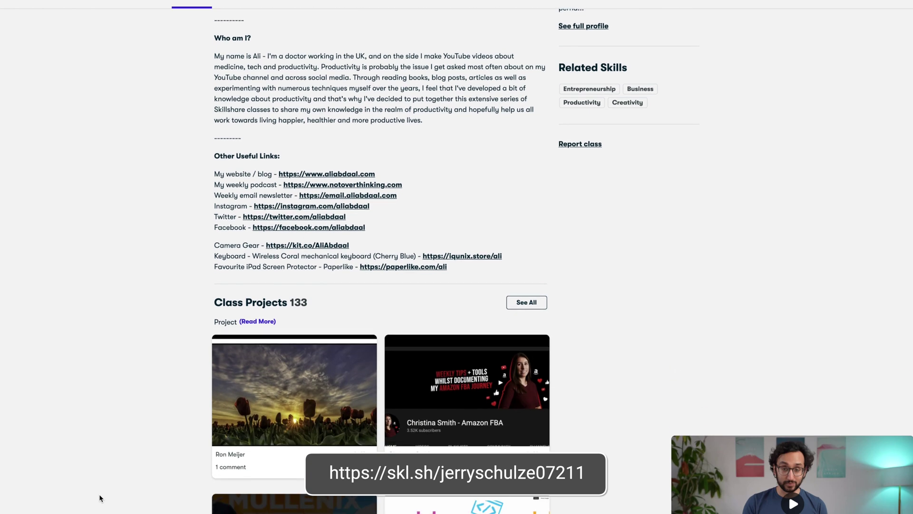
scroll(100, 498, "down", 3)
scroll(100, 497, "down", 3)
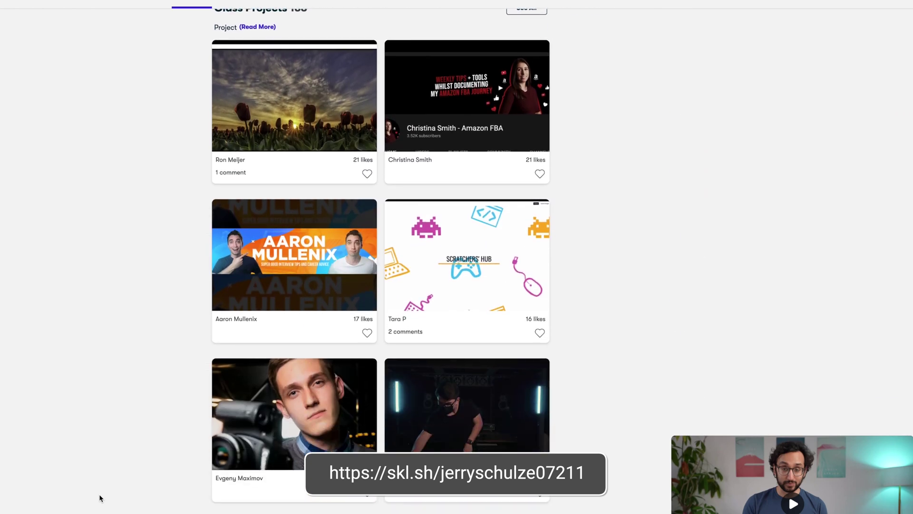